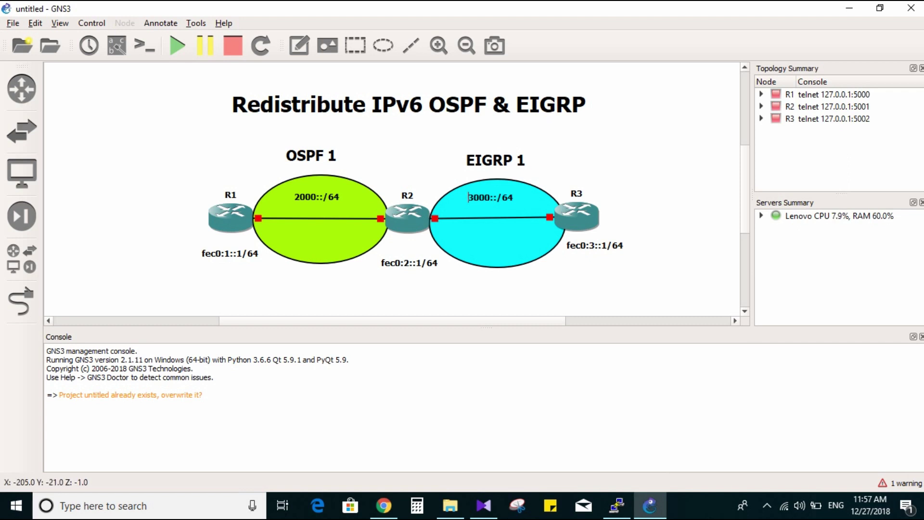
Step: Switch to the PuTTY console session and enter global configuration mode from the terminal on R1
mouse_move(580, 221)
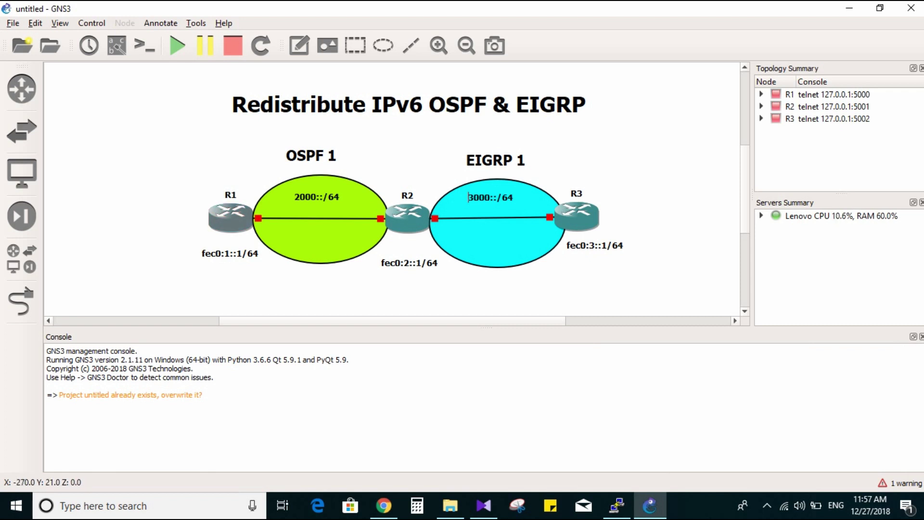
left_click(618, 505)
key("Return")
key("Return")
key("Return")
type("conf")
key("Return")
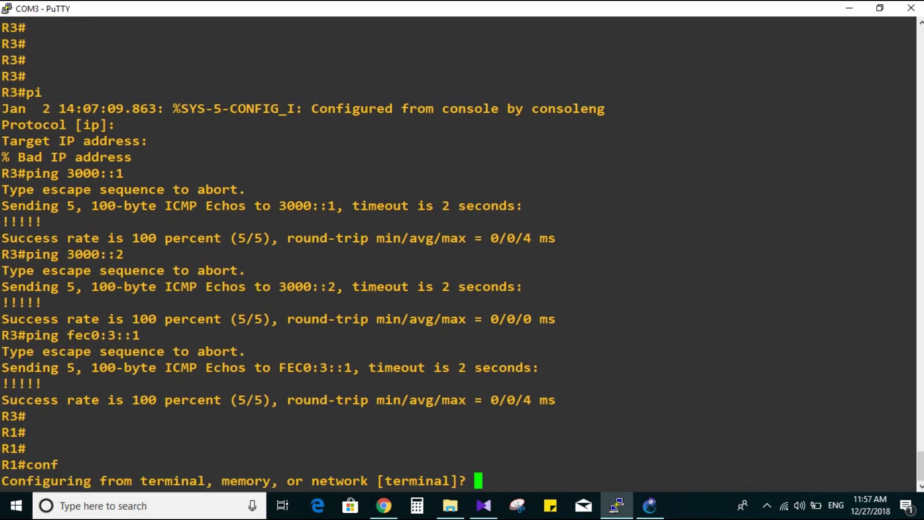
key("Return")
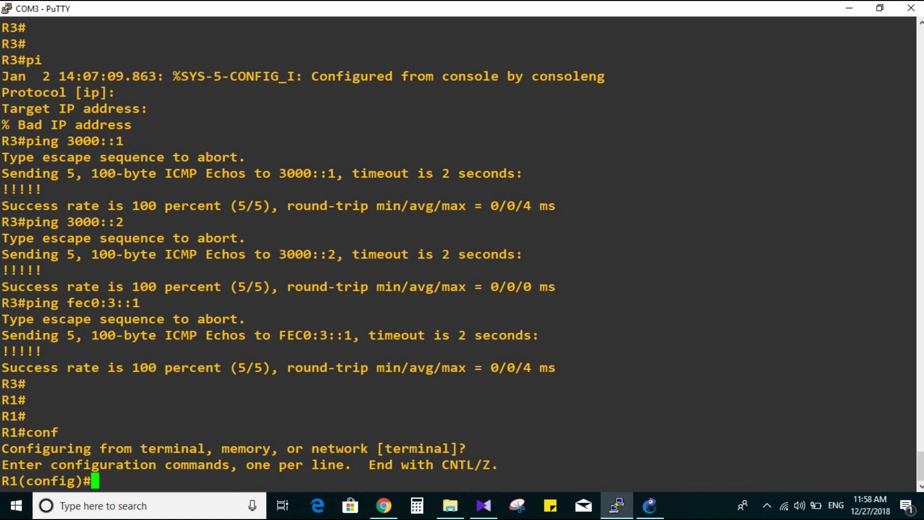
Step: Create IPv6 OSPF routing process 1 on R1 and return to global configuration mode
type("ipv")
key("Tab")
type("ro")
key("Tab")
type("r")
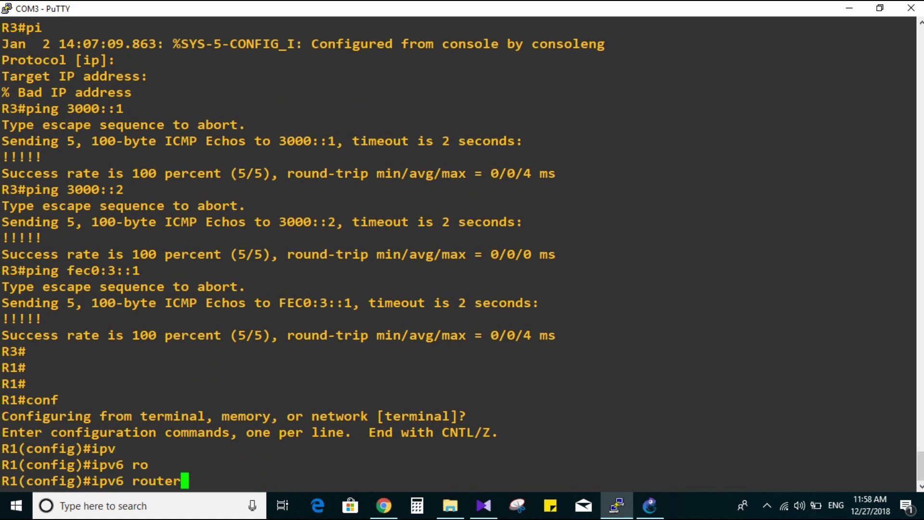
key("Tab")
type("os")
key("Tab")
type("1")
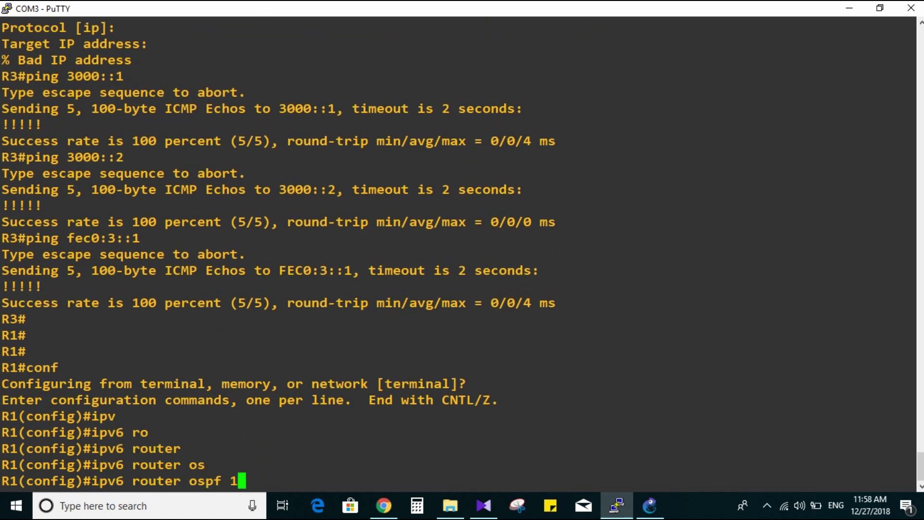
key("Return")
type("exi")
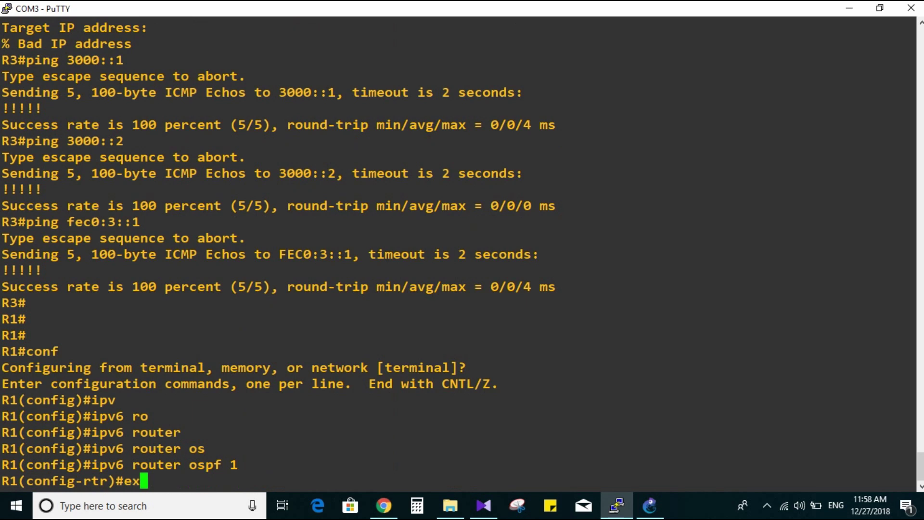
key("Return")
Step: Enable IPv6 OSPF 1 in area 0 on R1's interface f0/1
type("int ")
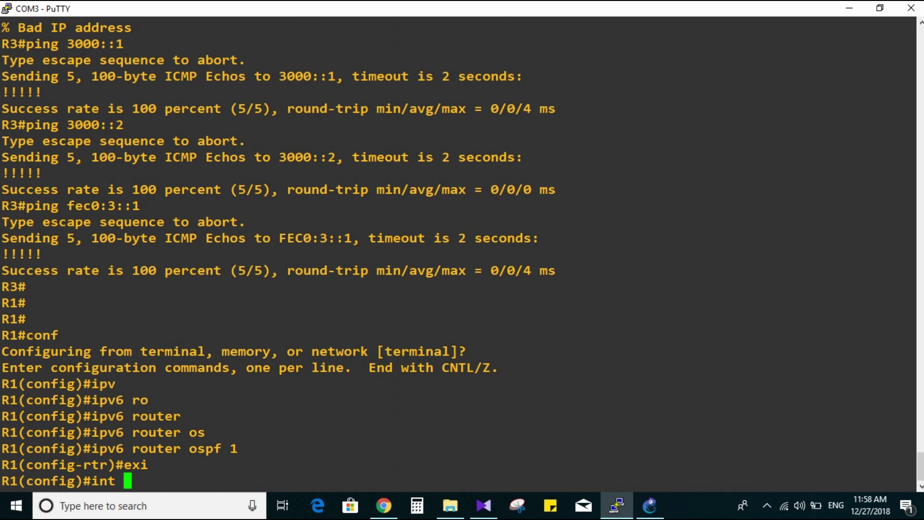
type("f0/1")
key("Return")
type("ipv")
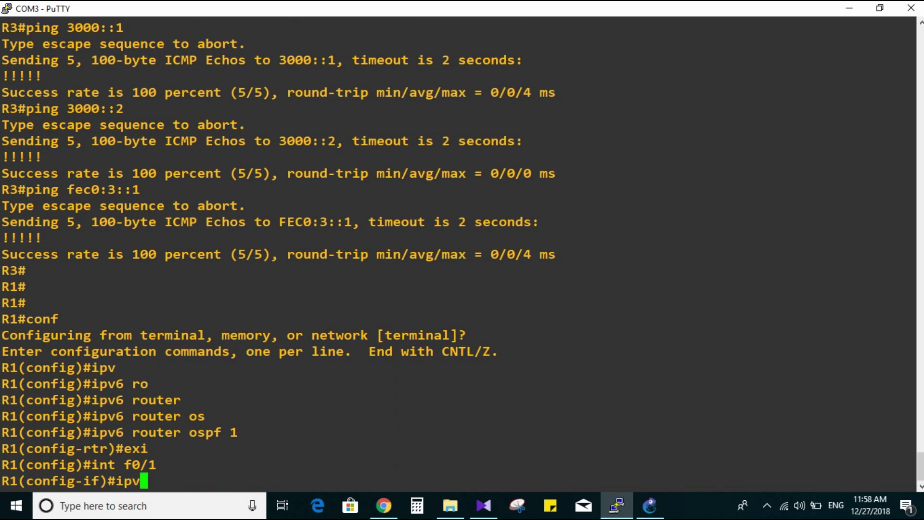
key("Tab")
type("os")
key("Tab")
type("1 ar")
key("Tab")
type("0")
key("Return")
Step: Enable IPv6 OSPF 1 in area 0 on R1's loopback interface lo0
type("ig-if)#i")
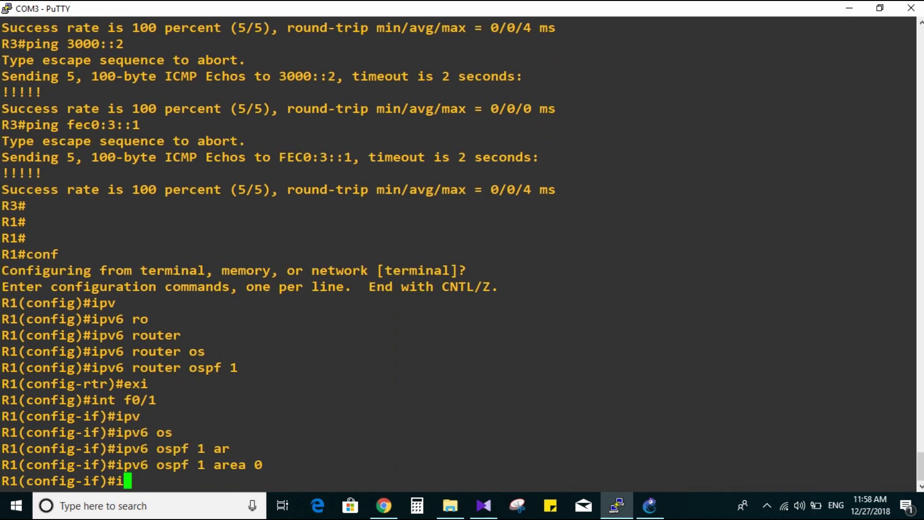
type("nt lo0")
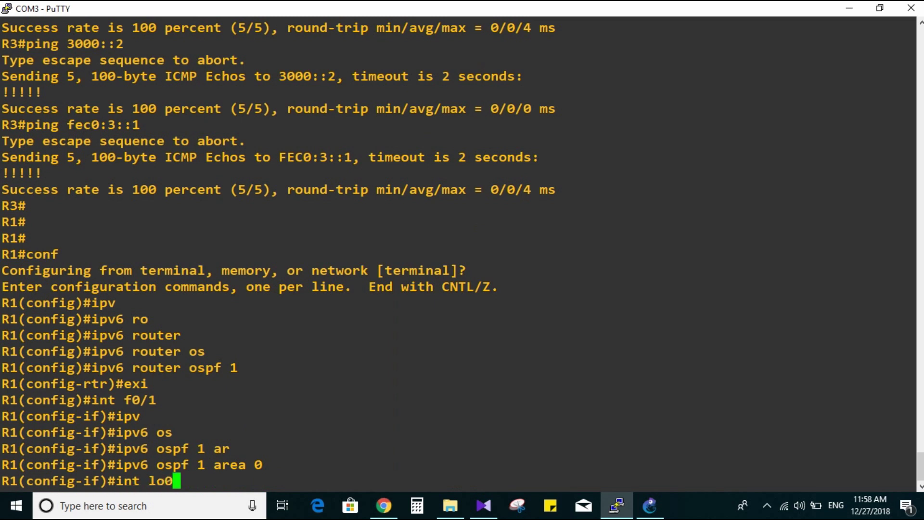
key("Return")
key("Up")
key("Up")
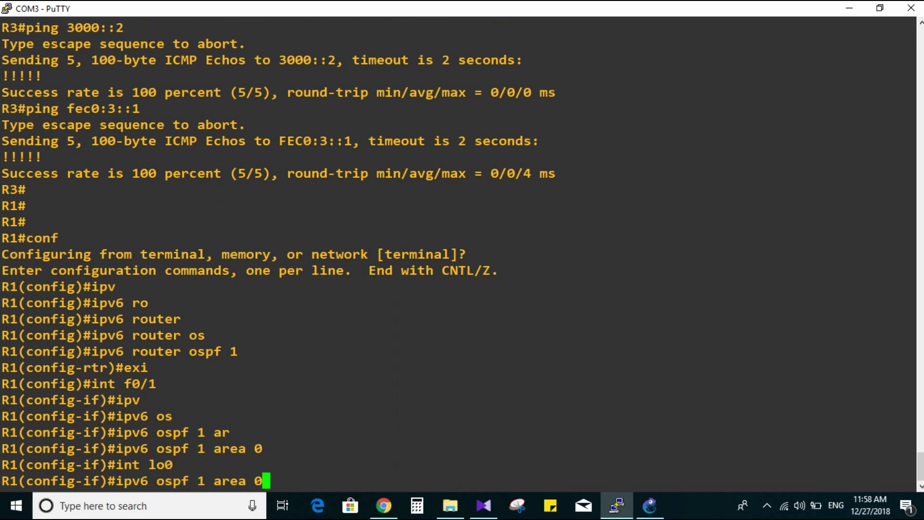
key("Return")
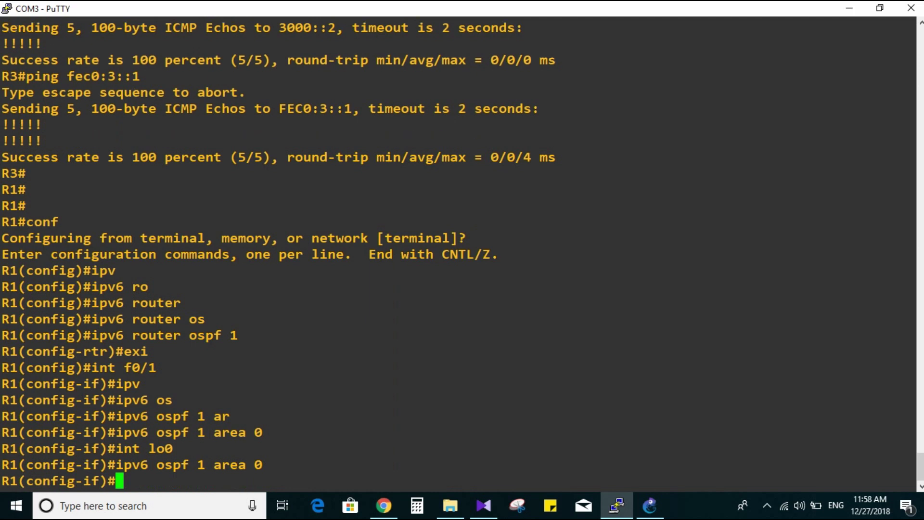
Step: Enter global configuration mode on R2, check the topology diagram in GNS3 and return to the PuTTY console
key("Return")
key("Return")
key("Return")
key("Return")
type("conf")
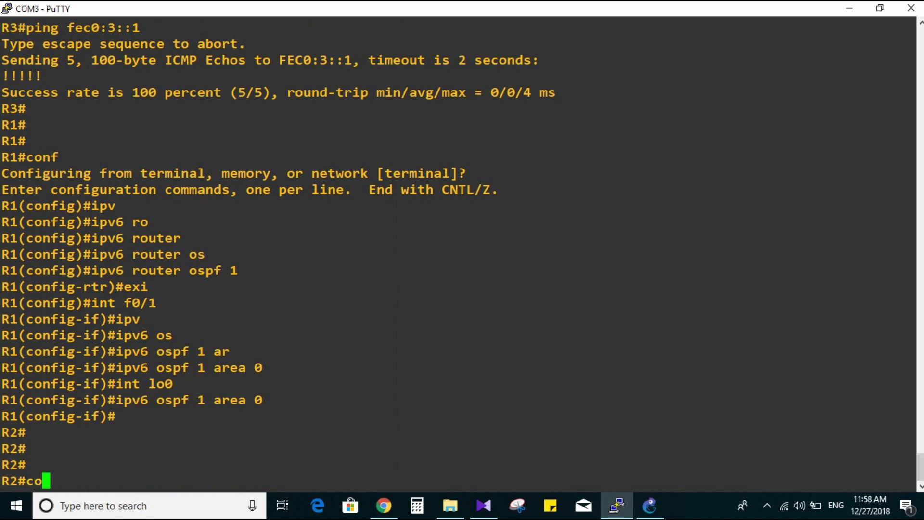
key("Return")
key("Return")
key("Return")
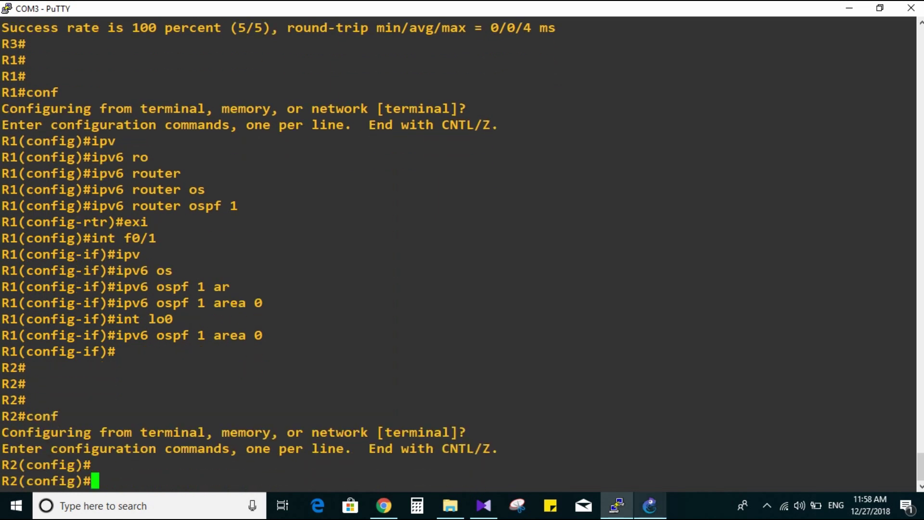
left_click(650, 506)
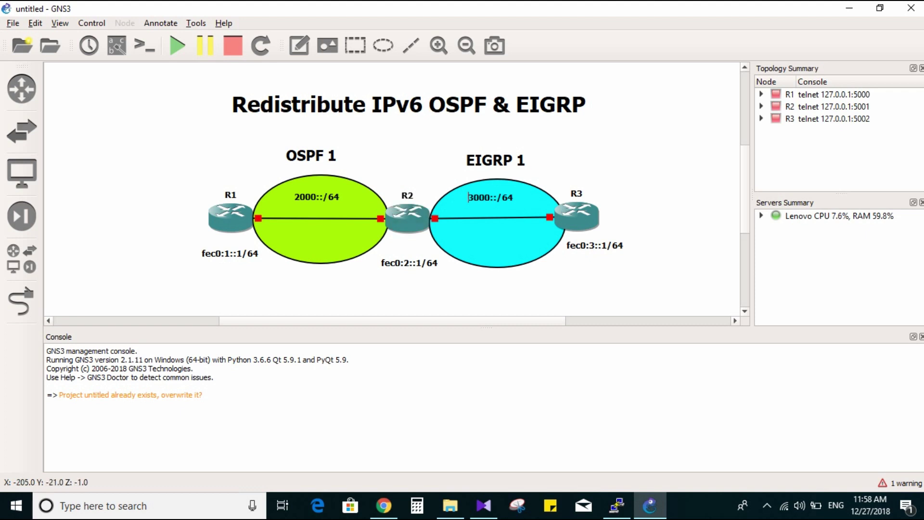
left_click(617, 505)
type("int")
key("BackSpace")
key("BackSpace")
key("BackSpace")
key("BackSpace")
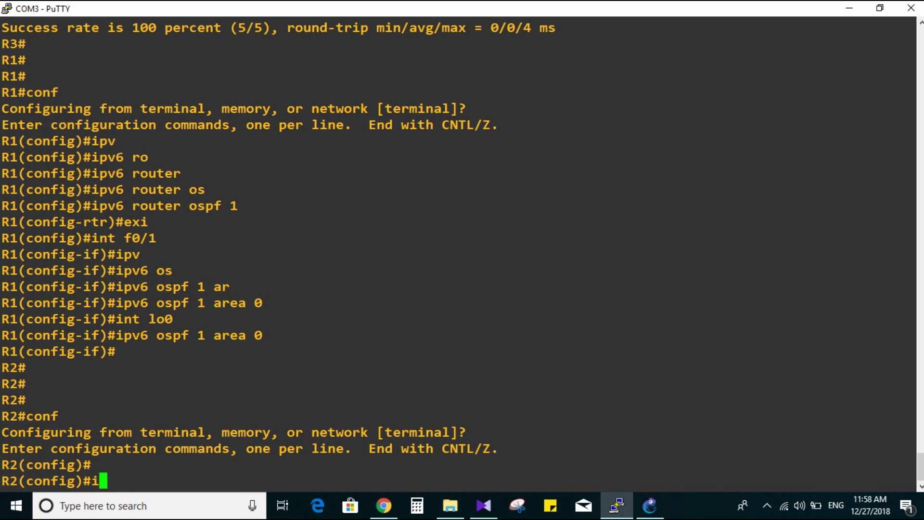
Step: Create IPv6 OSPF routing process 1 on R2 and return to global configuration mode
type("ipv")
key("Tab")
type("ro")
key("Tab")
key("Tab")
type("os")
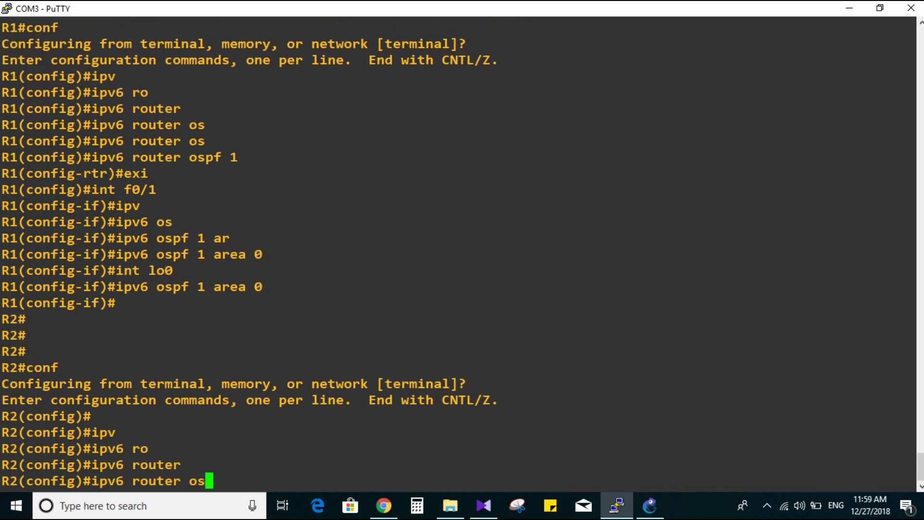
key("Tab")
type("1")
key("Return")
type("exi")
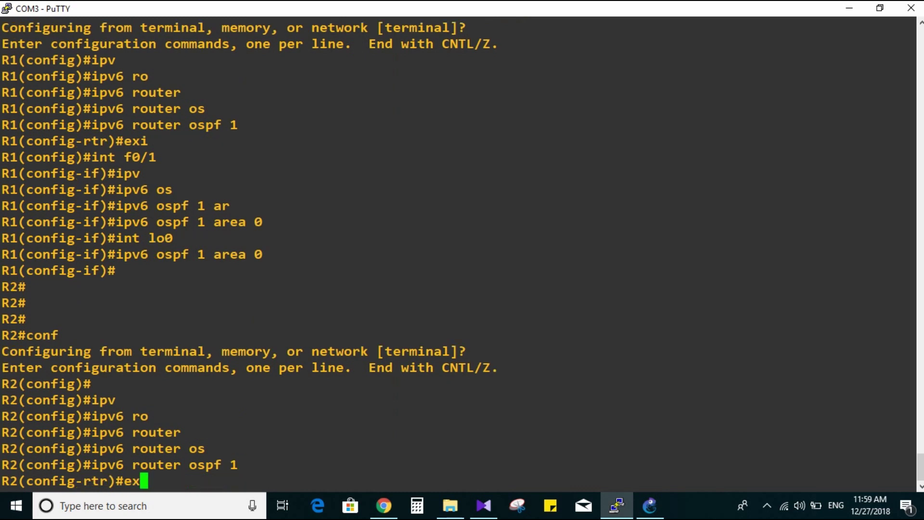
key("Return")
Step: Enable IPv6 OSPF 1 in area 0 on R2's interface g0/1
type("int f0/")
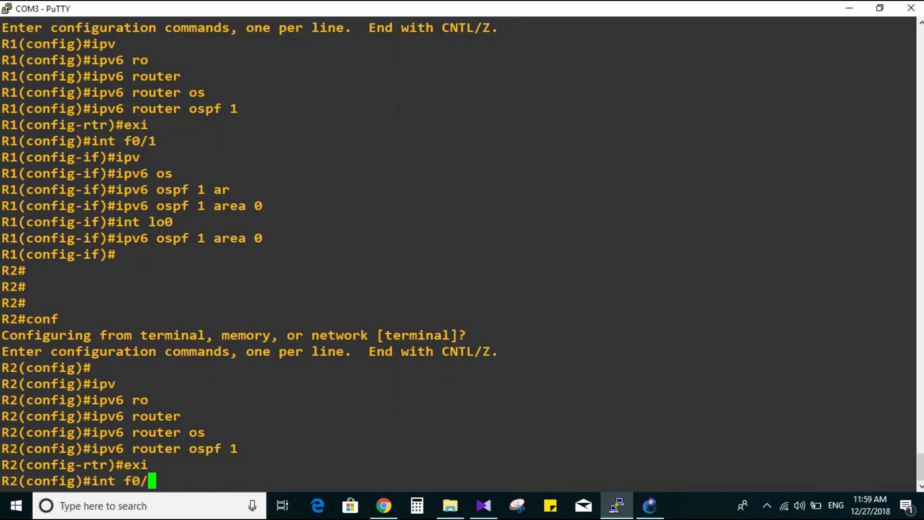
key("BackSpace")
key("BackSpace")
key("BackSpace")
type("g0/1")
key("Return")
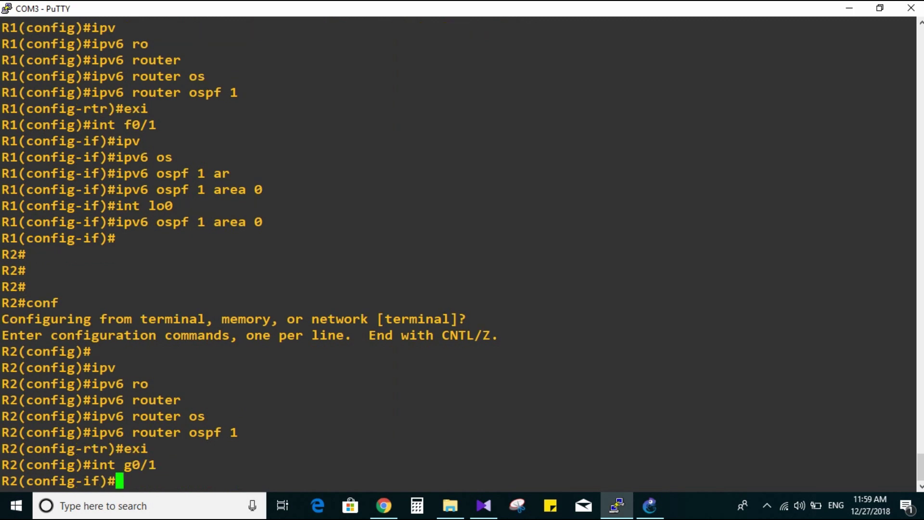
type("ipv")
key("Tab")
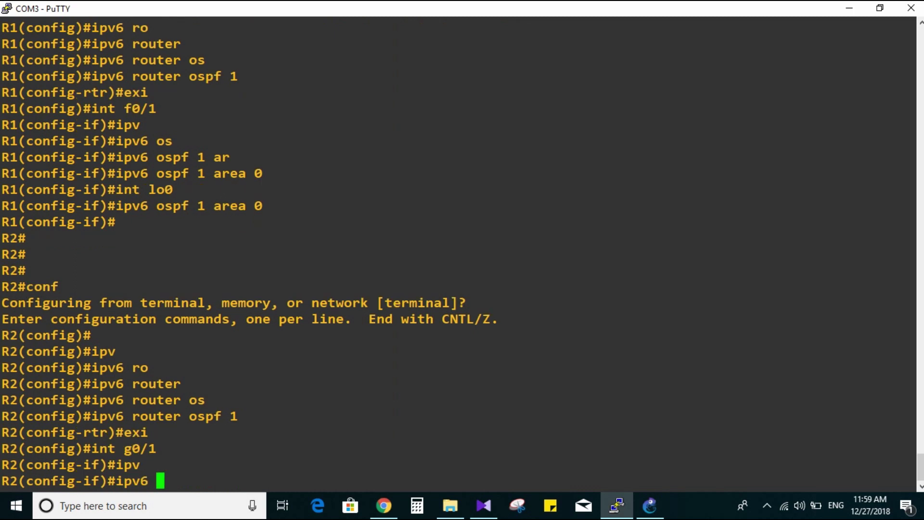
type("o")
type("spf 1 a")
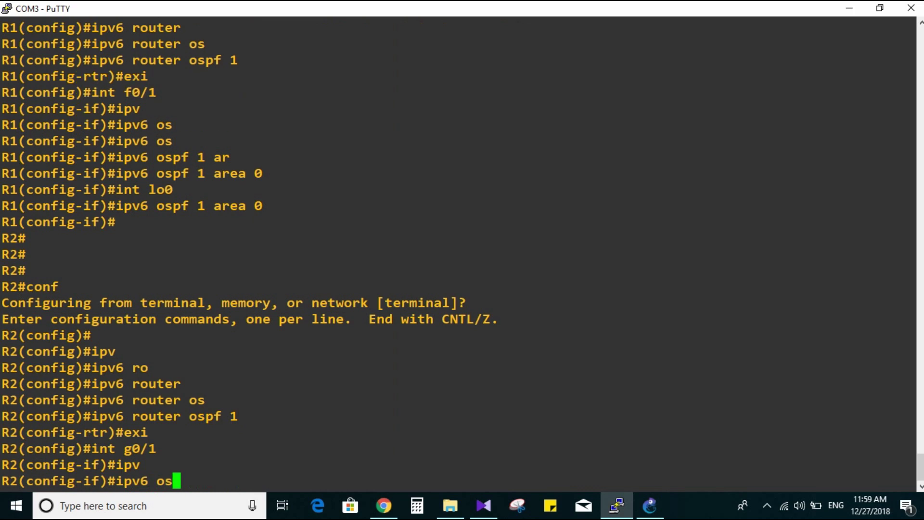
key("Tab")
type("1 ar")
key("Tab")
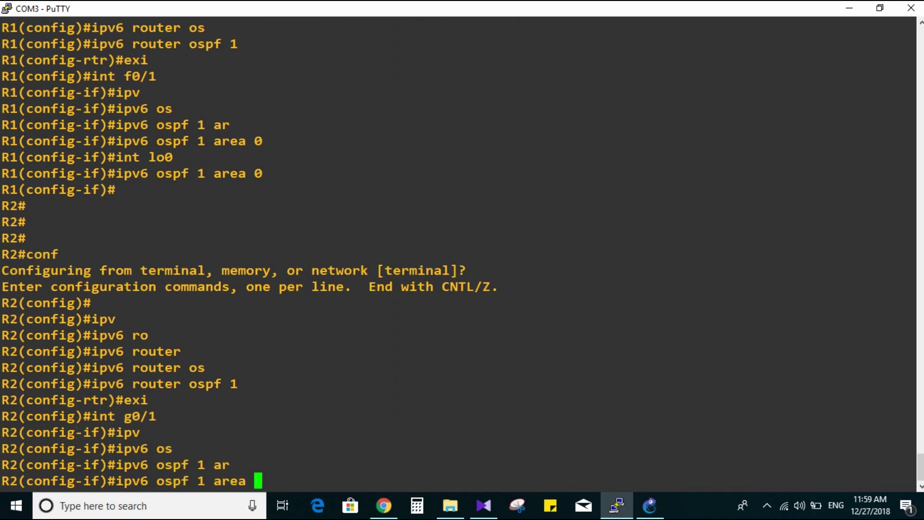
type("0")
key("Return")
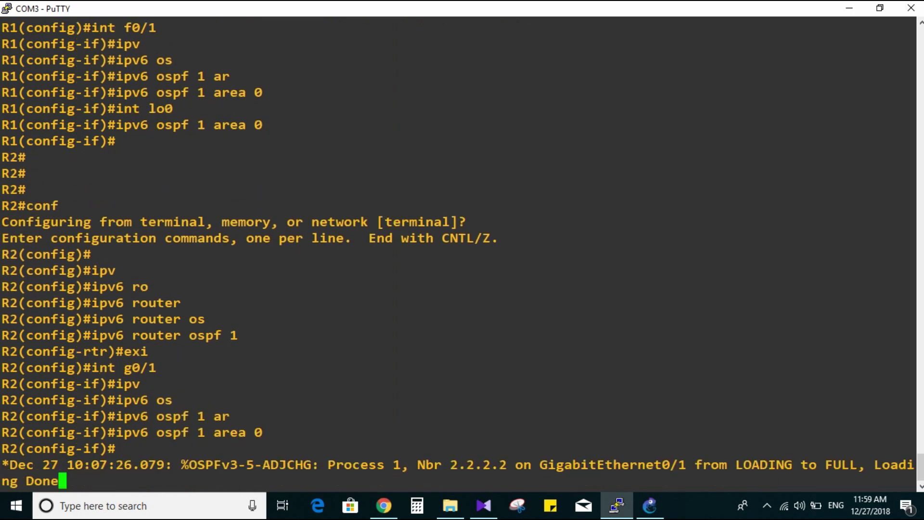
Step: Enable IPv6 OSPF 1 in area 0 on R2's loopback interface lo0 and return to global configuration mode
key("Return")
key("Return")
key("Return")
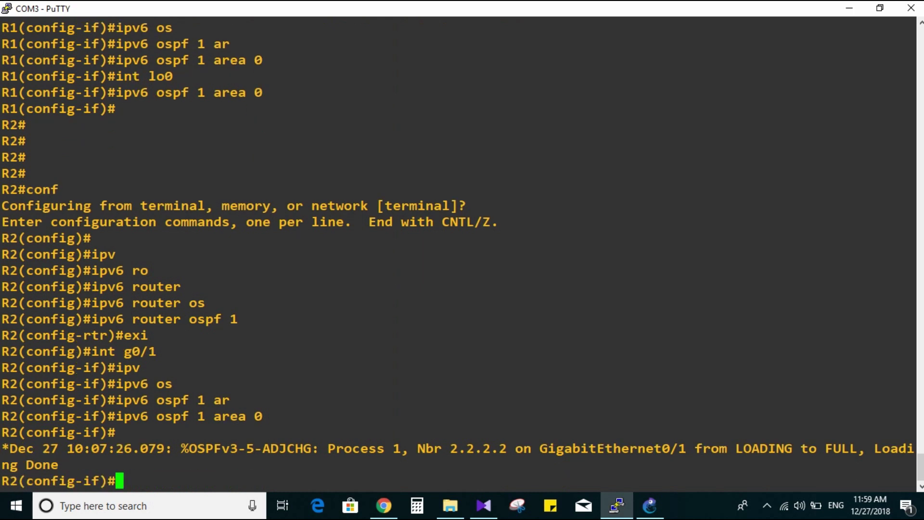
type("int ")
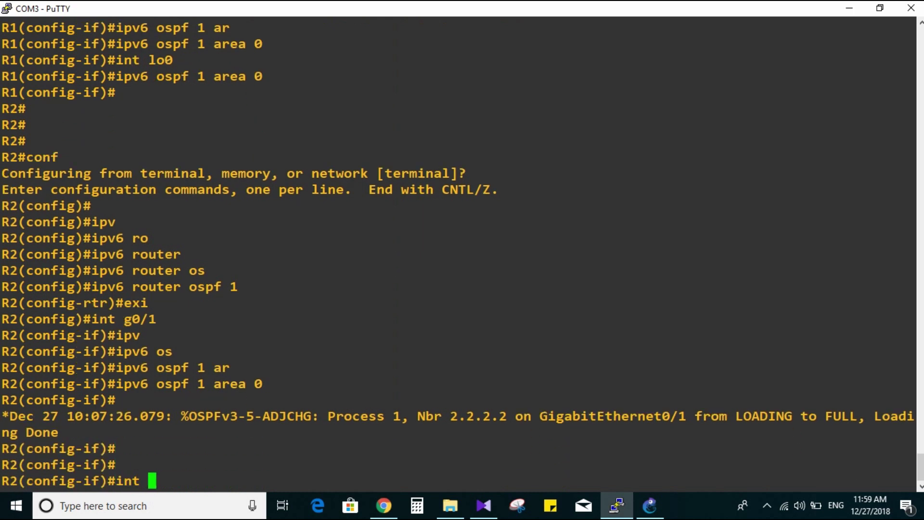
type("lo0")
key("Return")
key("Up")
type("p")
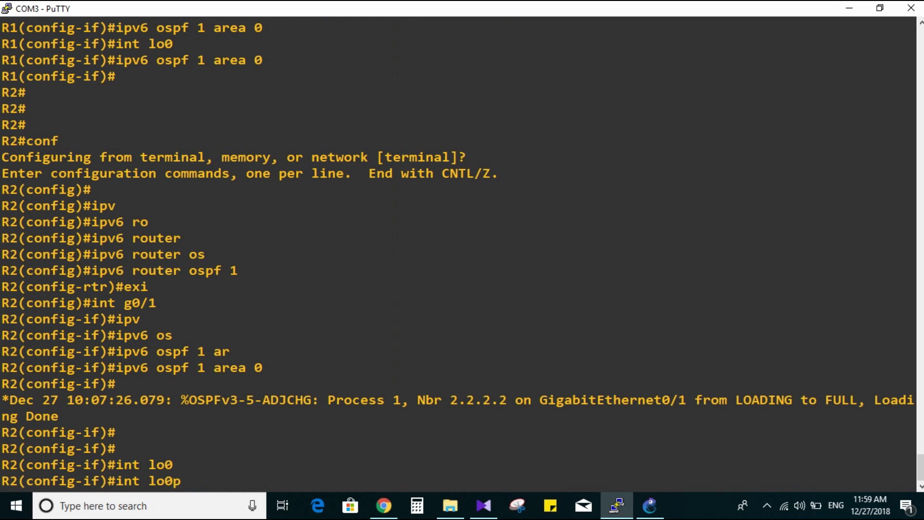
key("Up")
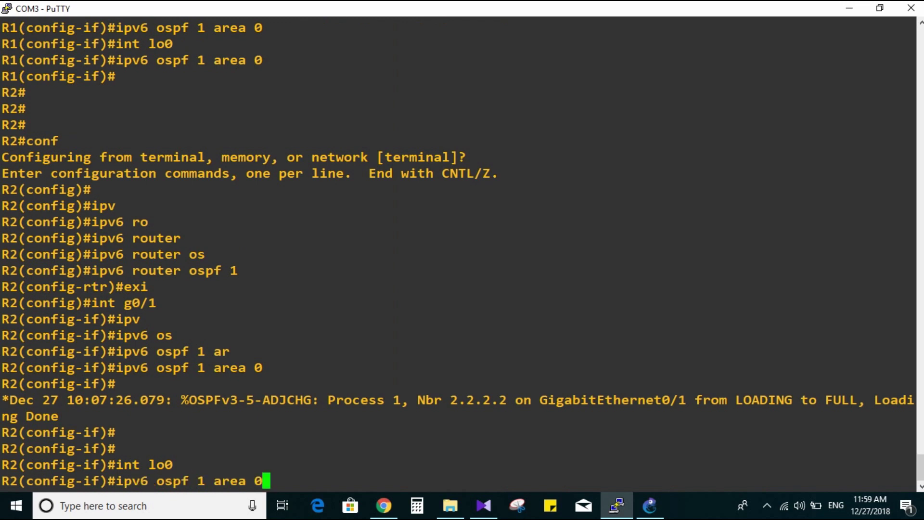
key("Return")
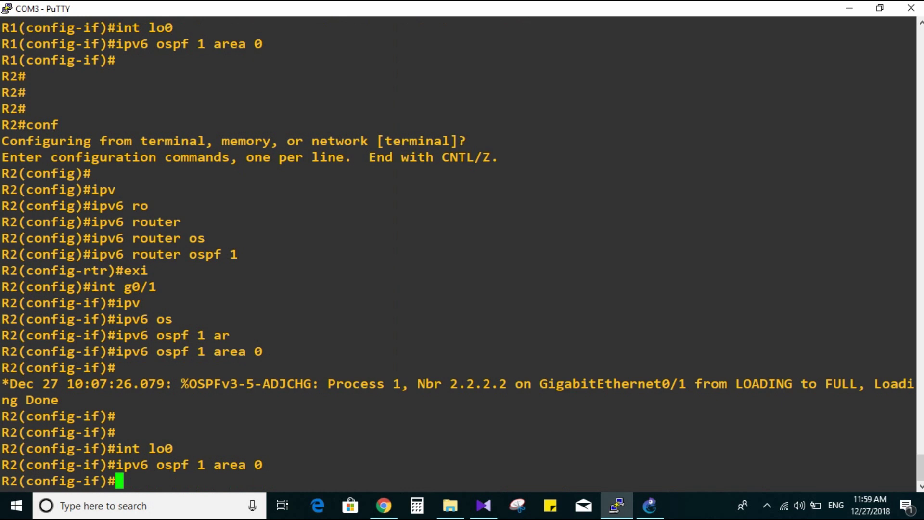
type("ex")
key("Return")
key("Return")
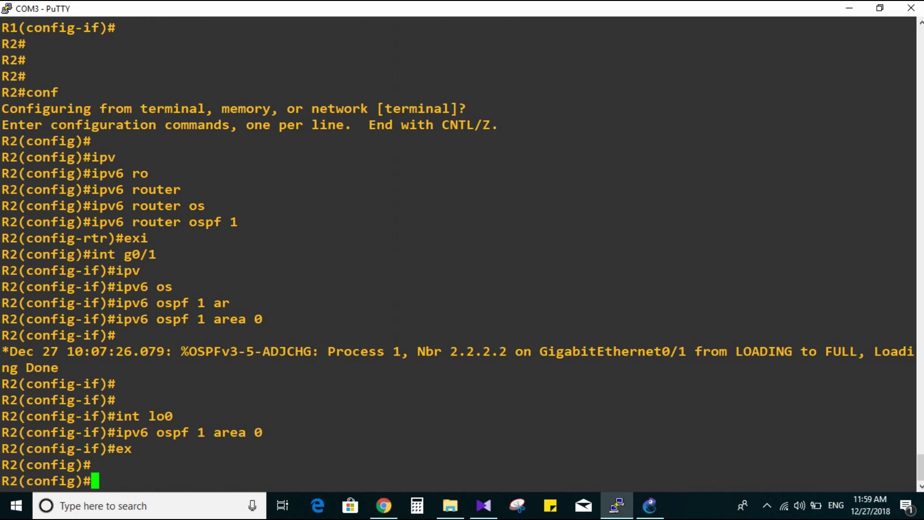
Step: Create IPv6 EIGRP routing process 1 on R2
type("ipv")
key("Tab")
type("ro")
key("Tab")
key("Tab")
type("e")
key("Tab")
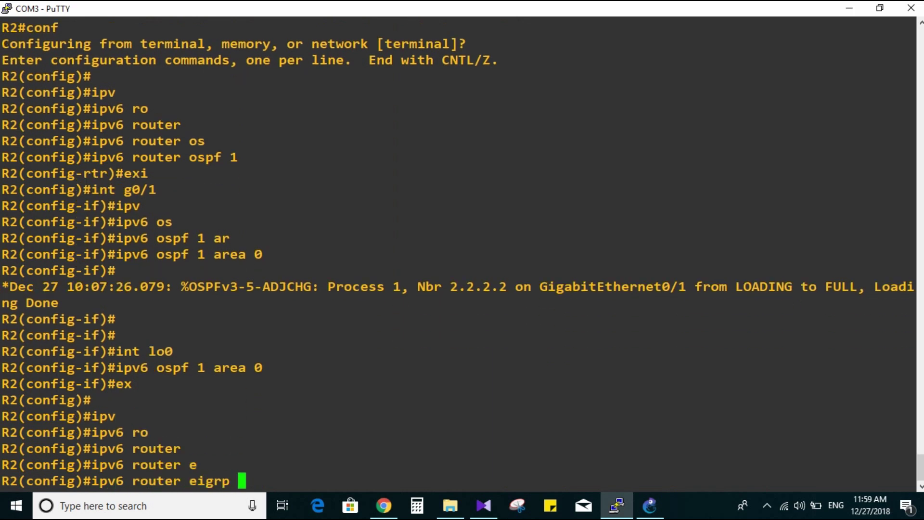
type("1")
key("Return")
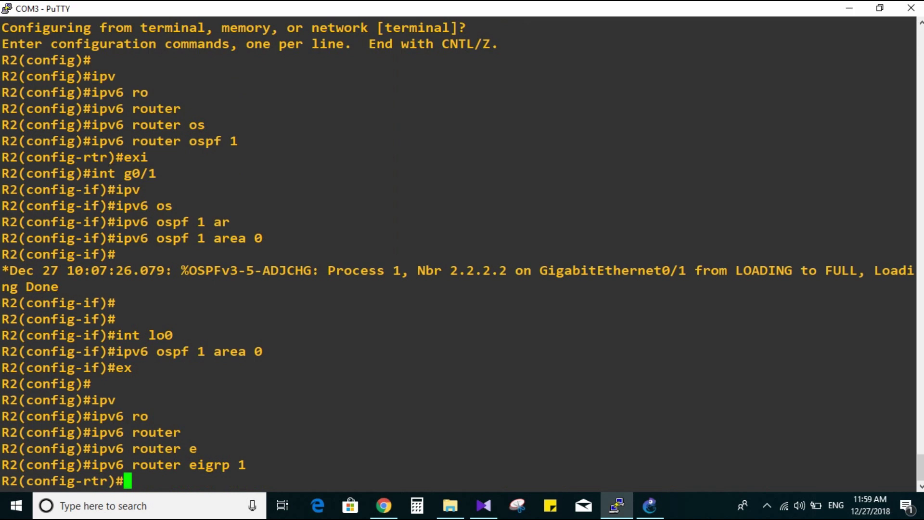
Step: Activate the EIGRP 1 process on R2 with no shutdown and return to global configuration mode
type("no sha")
key("Tab")
key("BackSpace")
key("Tab")
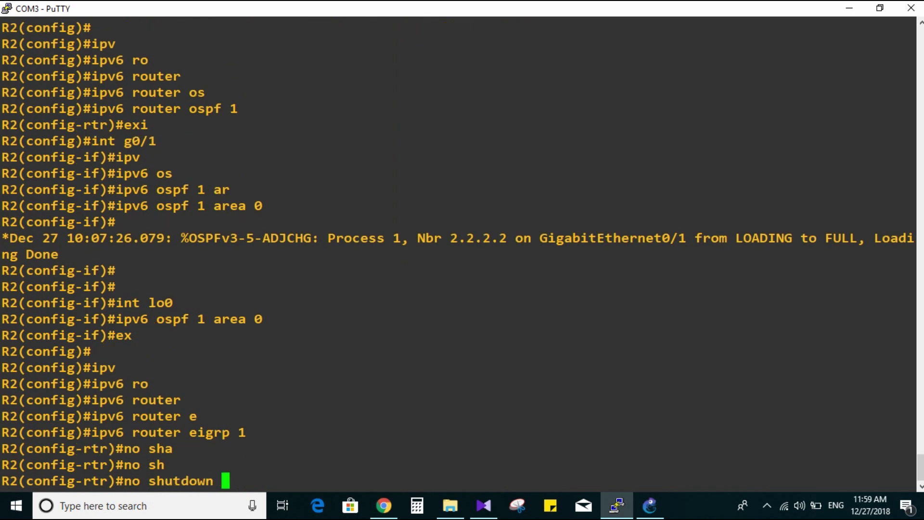
key("Return")
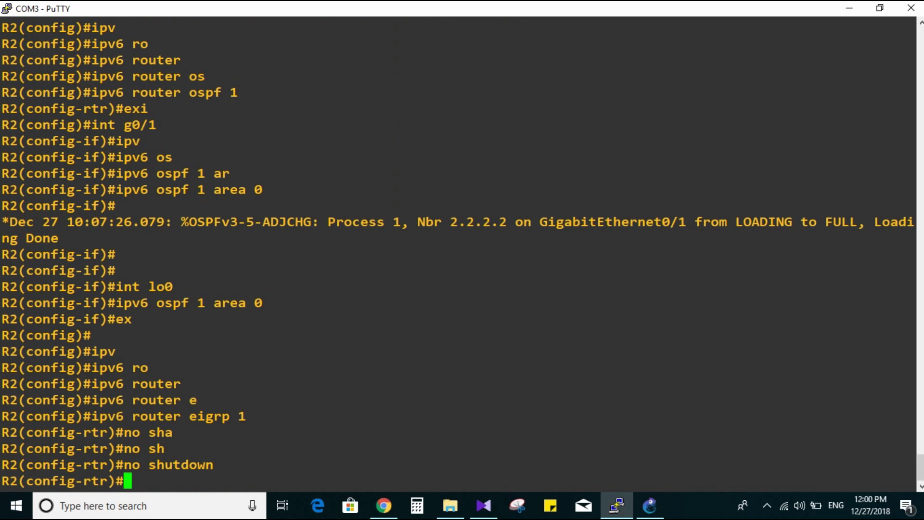
type("ex")
key("Return")
key("Return")
Step: Enable IPv6 EIGRP 1 on R2's interface g0/0, checking the GNS3 topology diagram for the link towards R3
type("int g")
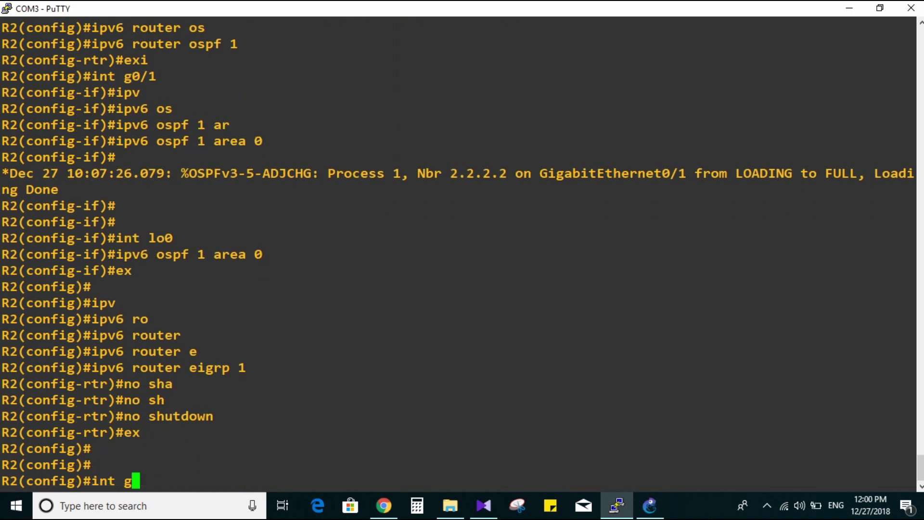
type("0/0")
key("Return")
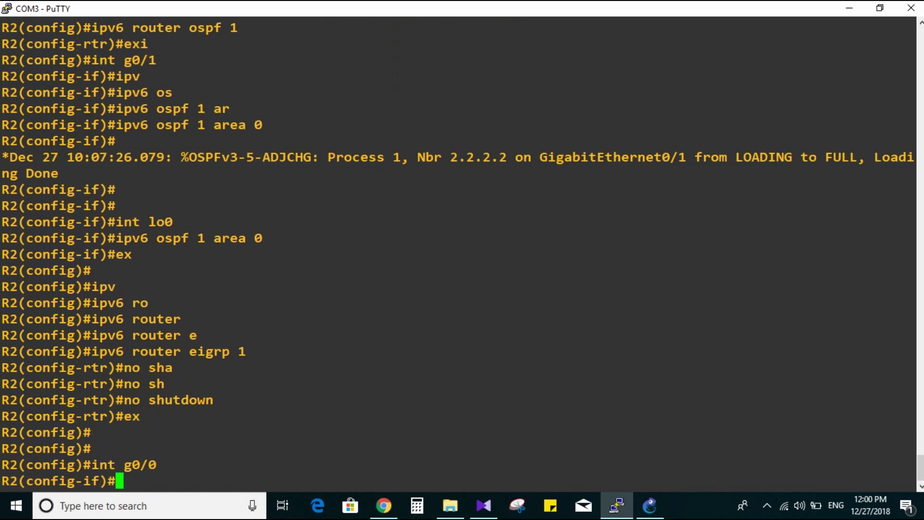
left_click(650, 506)
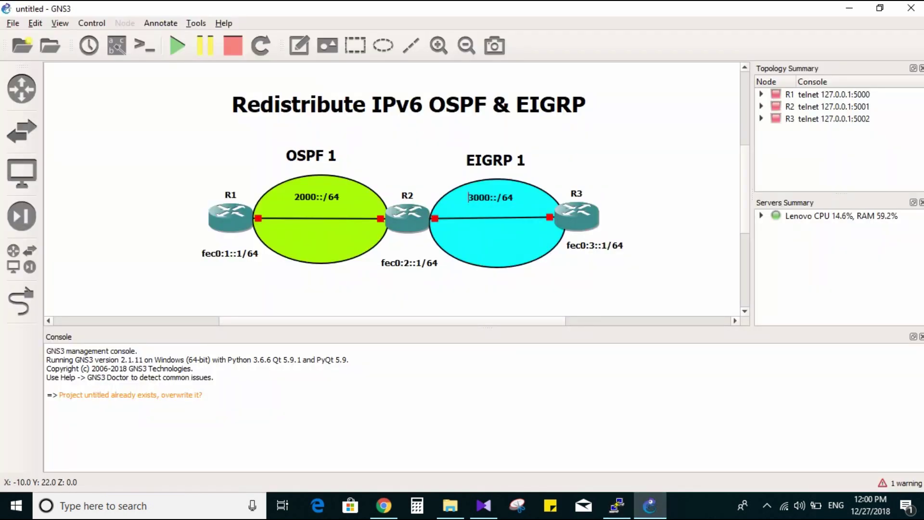
key("alt+Tab")
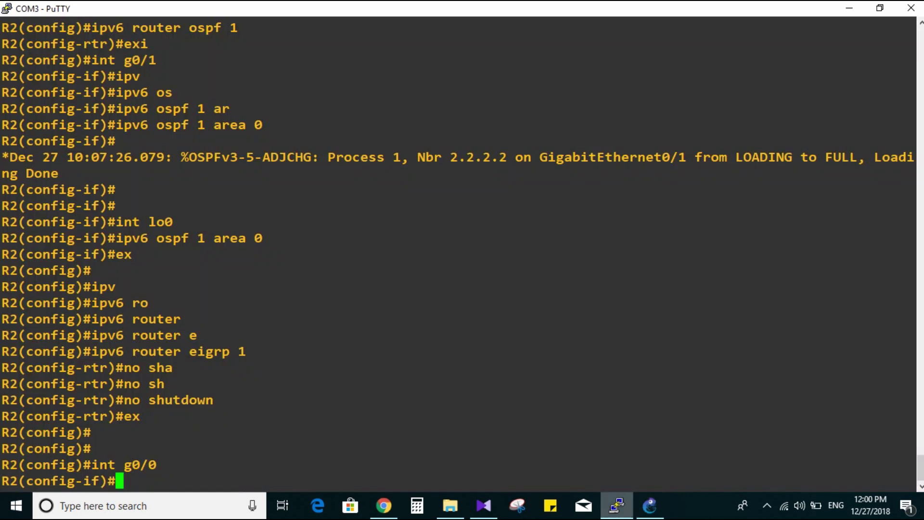
type("i")
type("pv")
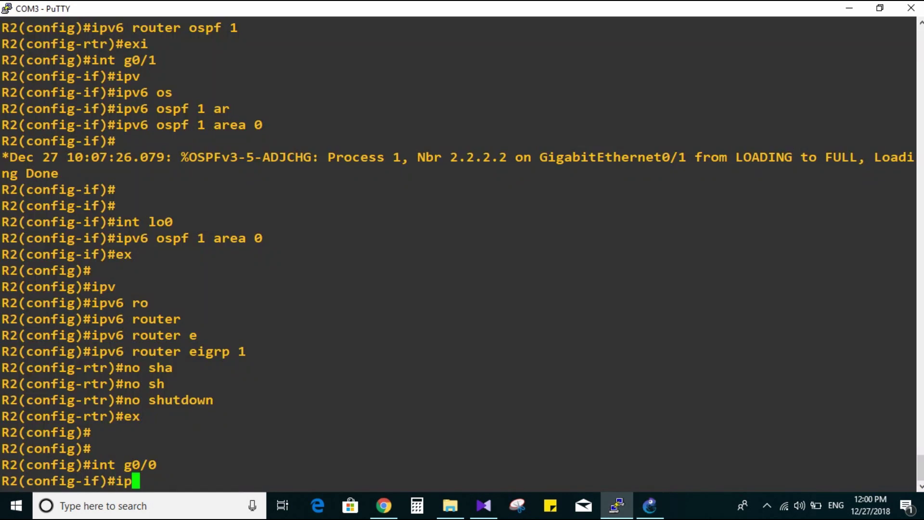
key("Tab")
type("ei")
key("Tab")
type("1")
key("Return")
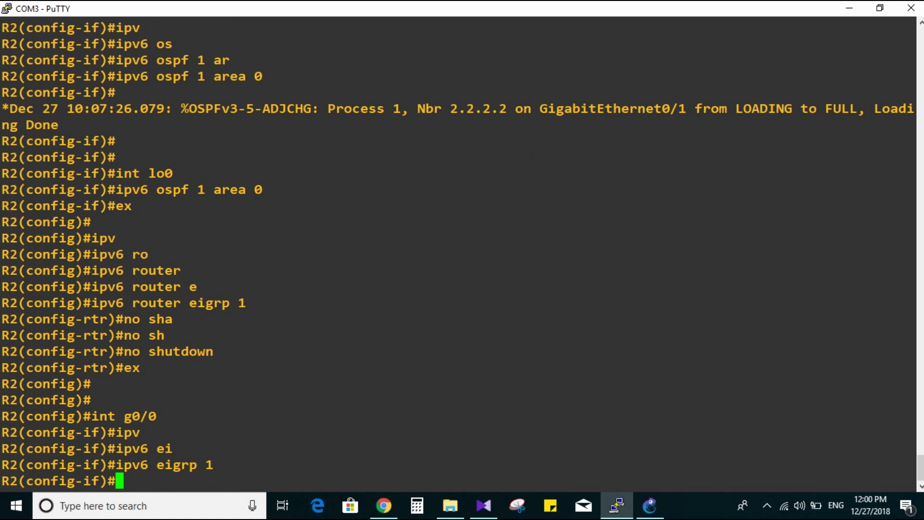
Step: Switch the console session from R2 to R3 and enter global configuration mode from the terminal
key("Return")
key("Return")
key("Return")
key("Return")
key("Return")
type("conf")
Step: Create IPv6 EIGRP routing process 1 on R3
type("ig)#ipv6 ei")
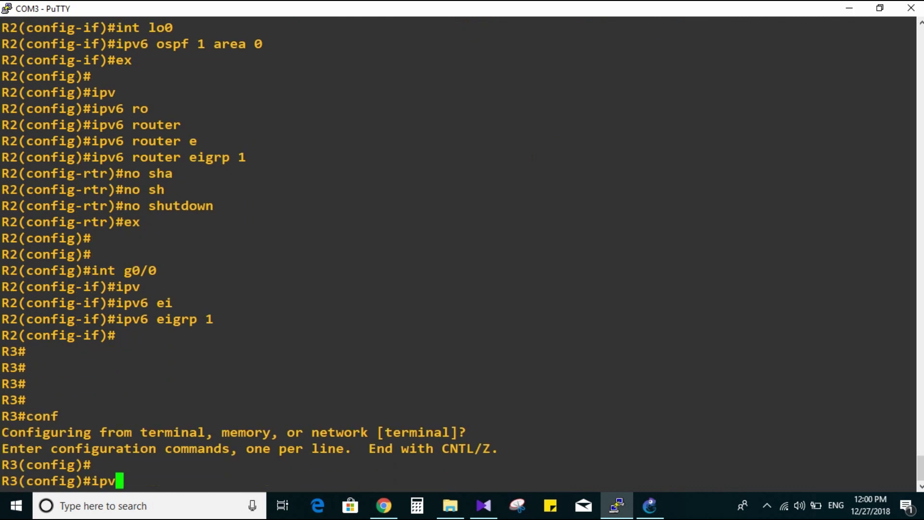
key("Tab")
type("ei")
key("Tab")
key("BackSpace")
key("BackSpace")
type("router")
key("Tab")
type("e")
key("Tab")
type("1")
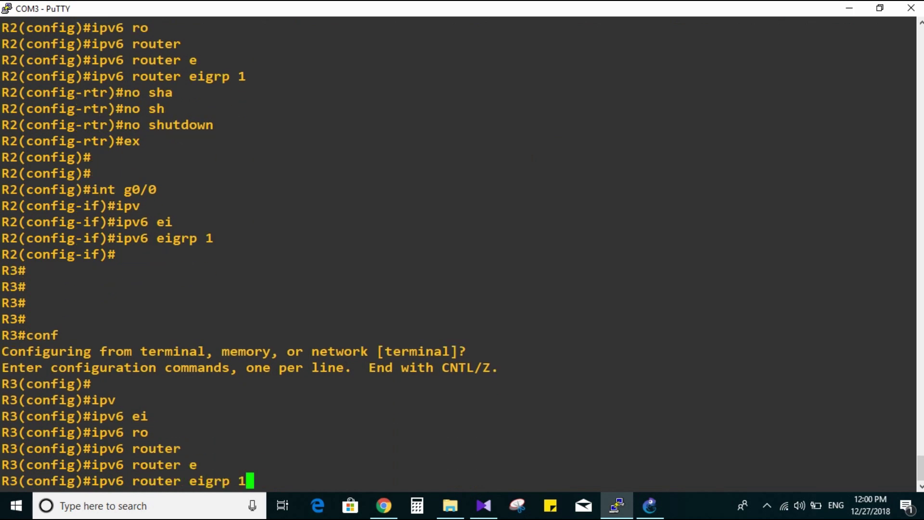
key("Return")
Step: Activate the EIGRP 1 process on R3 with no shutdown
type("no sh")
key("Tab")
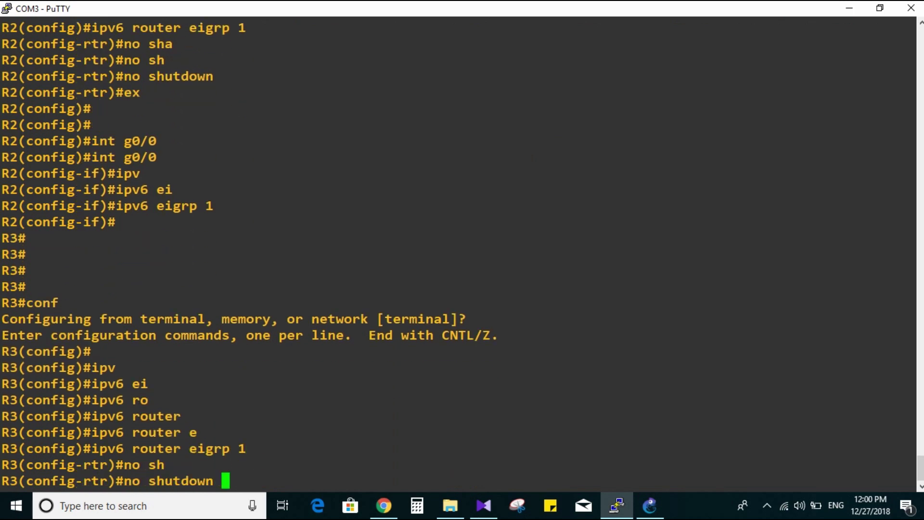
key("Return")
Step: Enable IPv6 EIGRP 1 on R3's interface f0/0
type("int ")
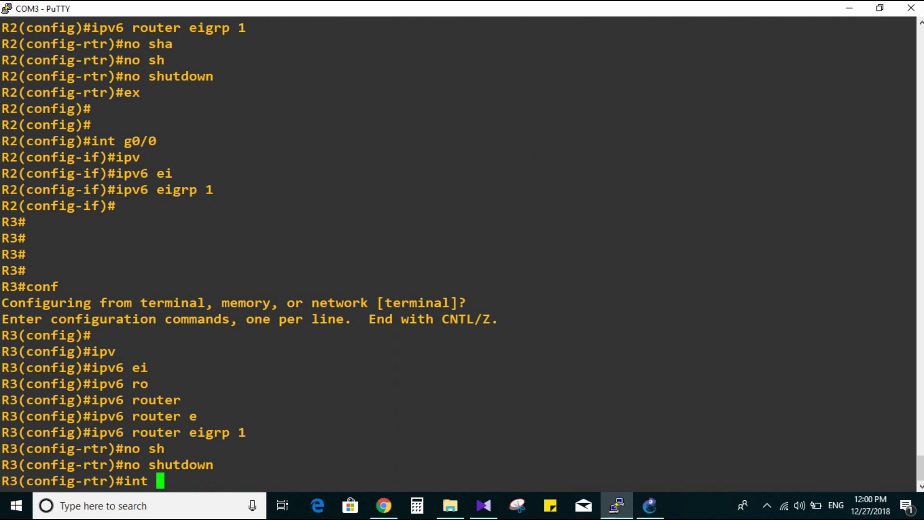
type("f0/0")
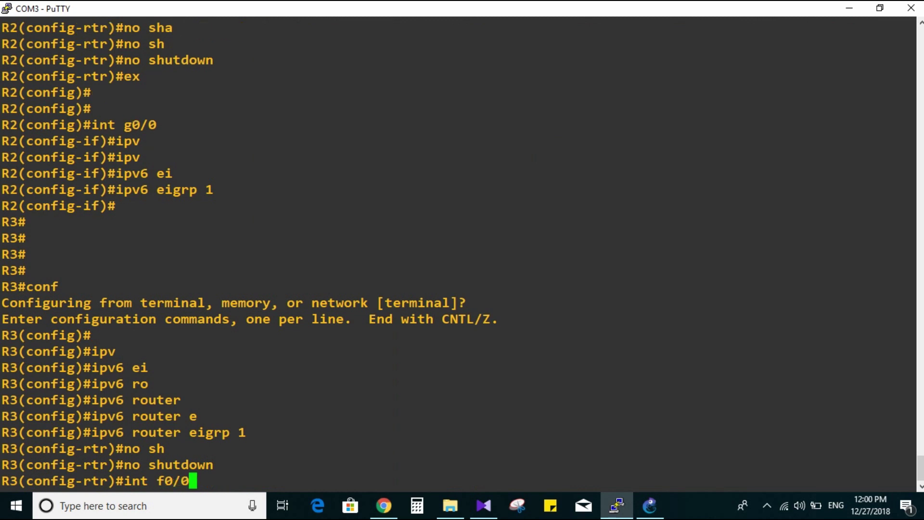
key("Return")
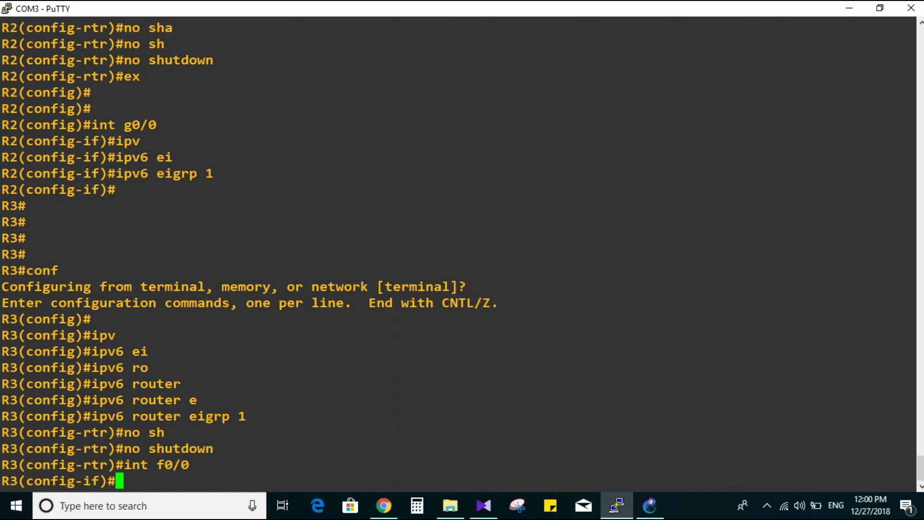
type("ipv")
key("Tab")
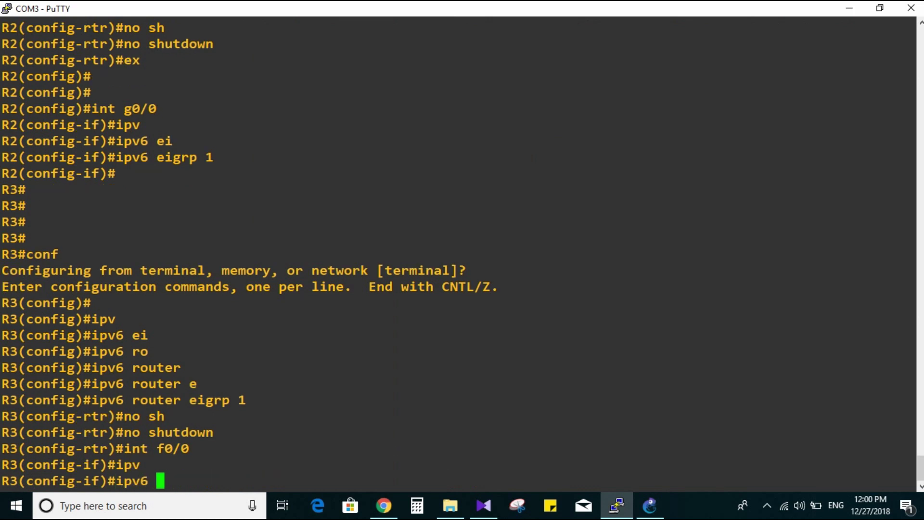
type("ei")
key("Tab")
type("1")
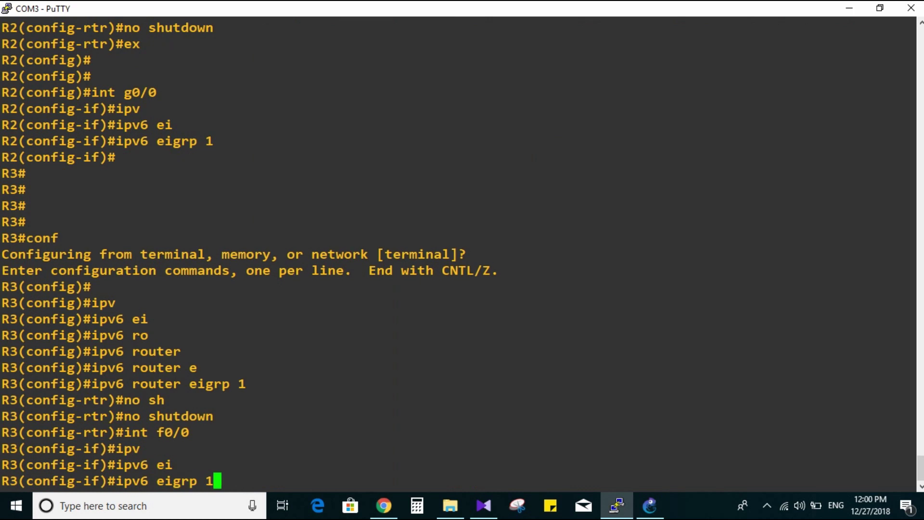
key("Return")
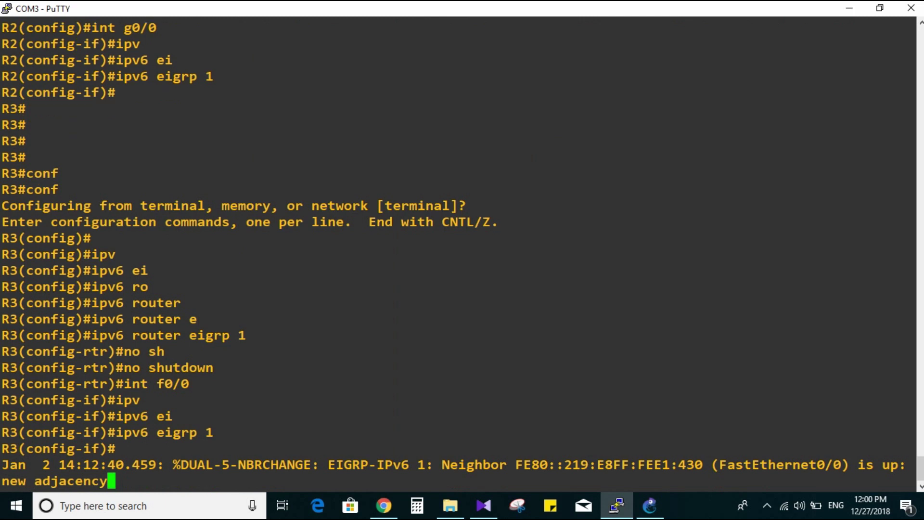
key("Return")
key("Return")
key("Return")
key("Return")
key("Return")
key("Return")
key("Return")
key("Return")
key("Return")
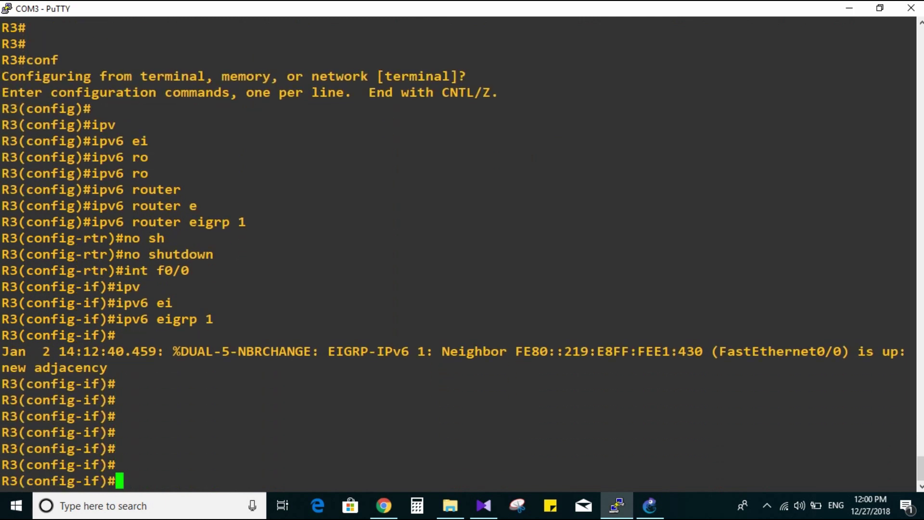
key("Return")
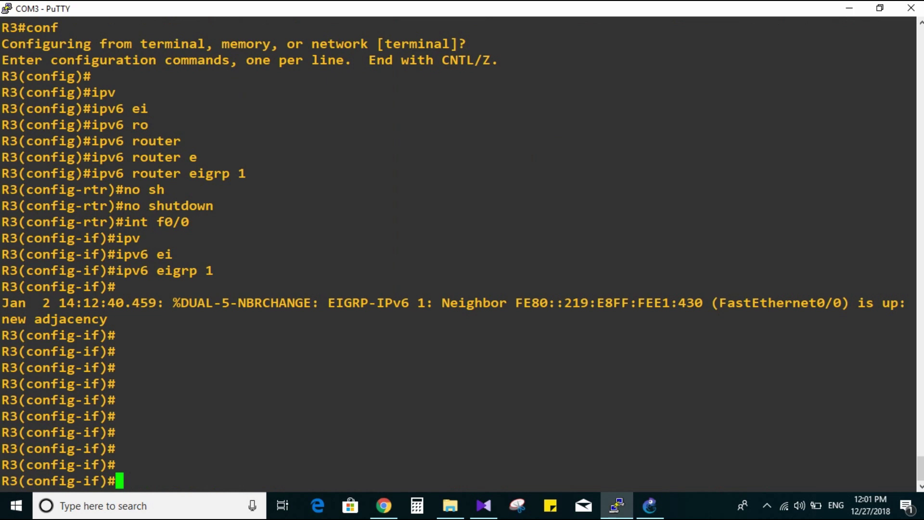
Step: Enable IPv6 EIGRP 1 on R3's loopback interface lo0 and return to global configuration mode
type("int lo0")
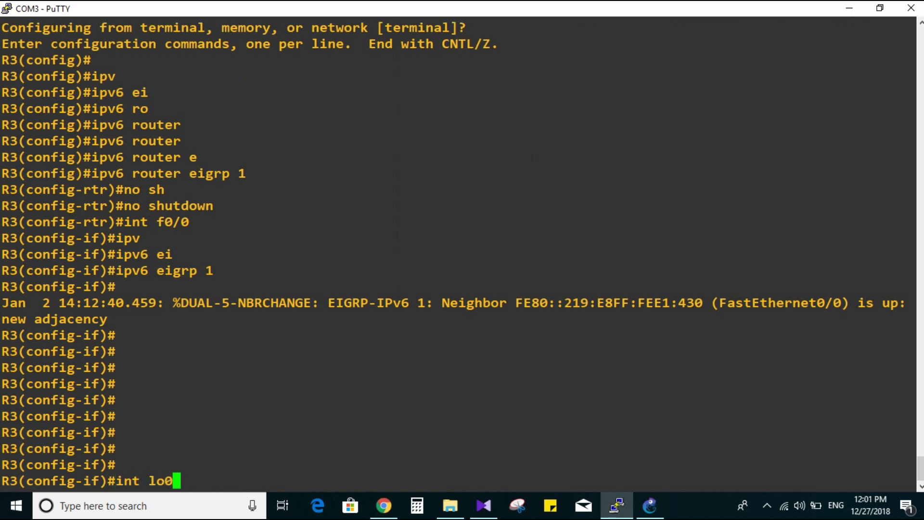
key("Return")
key("Up")
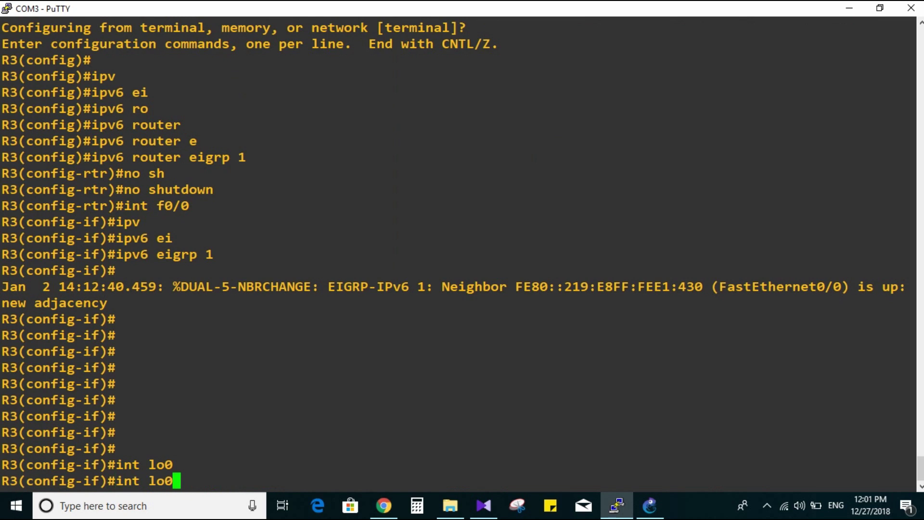
key("Up")
key("Return")
type("exi")
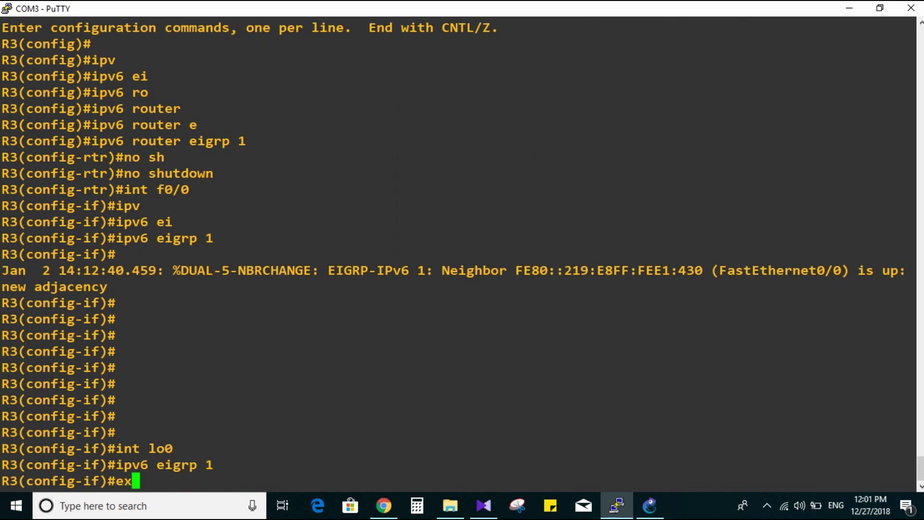
key("Return")
key("Return")
key("Return")
key("Return")
Step: Leave configuration mode on R3 and display its IPv6 routing table
key("ctrl+z")
key("Return")
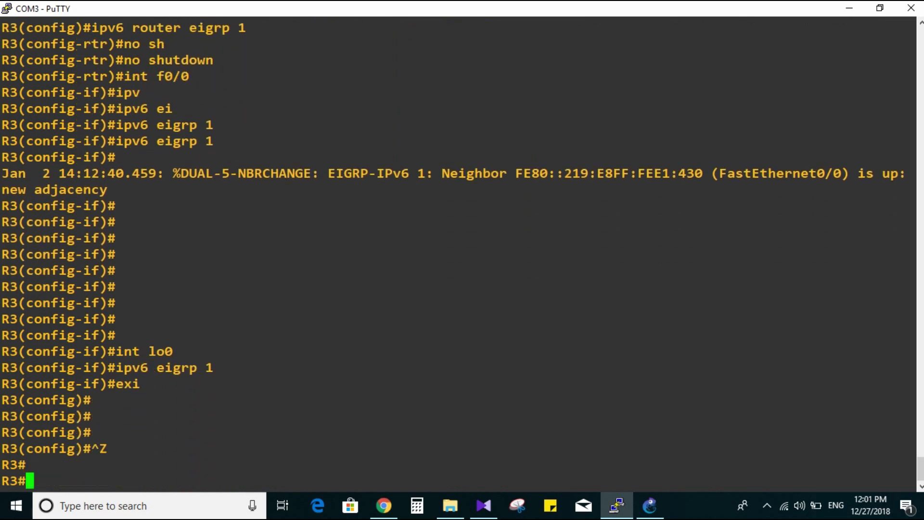
key("Return")
key("Return")
type("sh ipv ro")
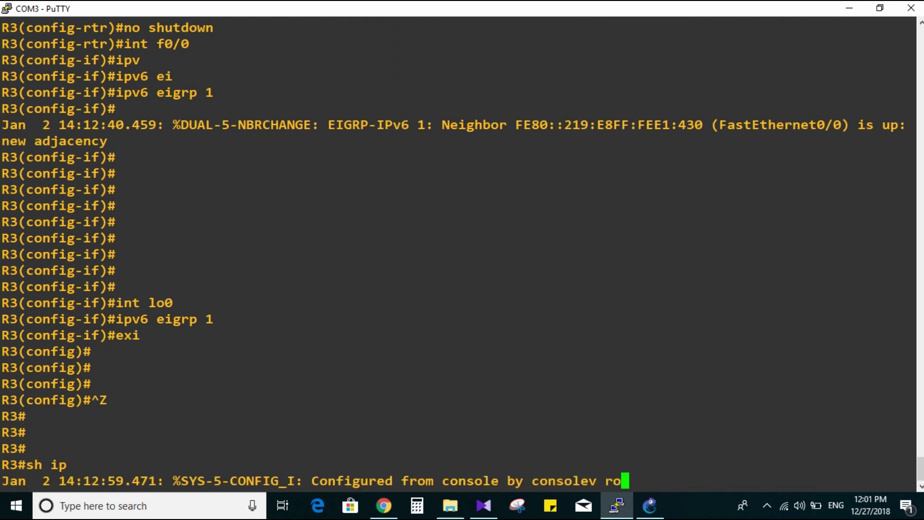
key("Return")
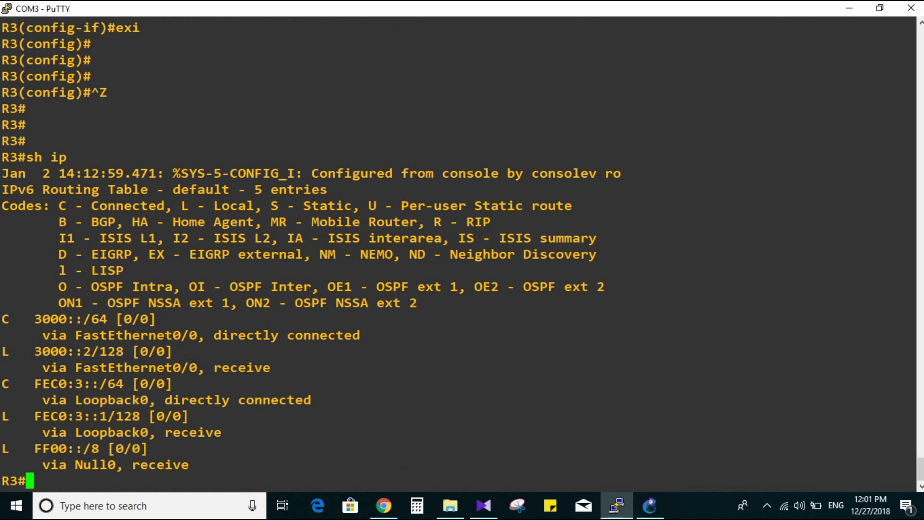
Step: Ping 3000::1 from R3 using lo0 as the source
type("ping ")
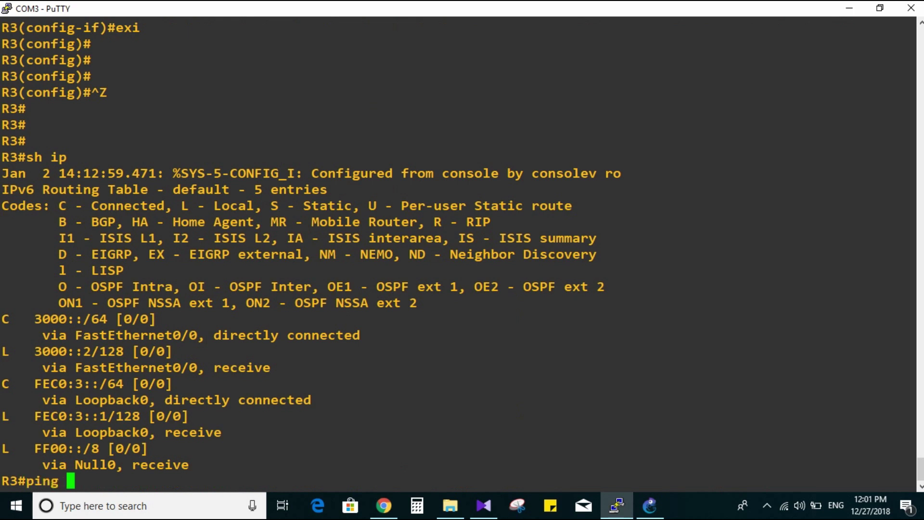
type("3000::")
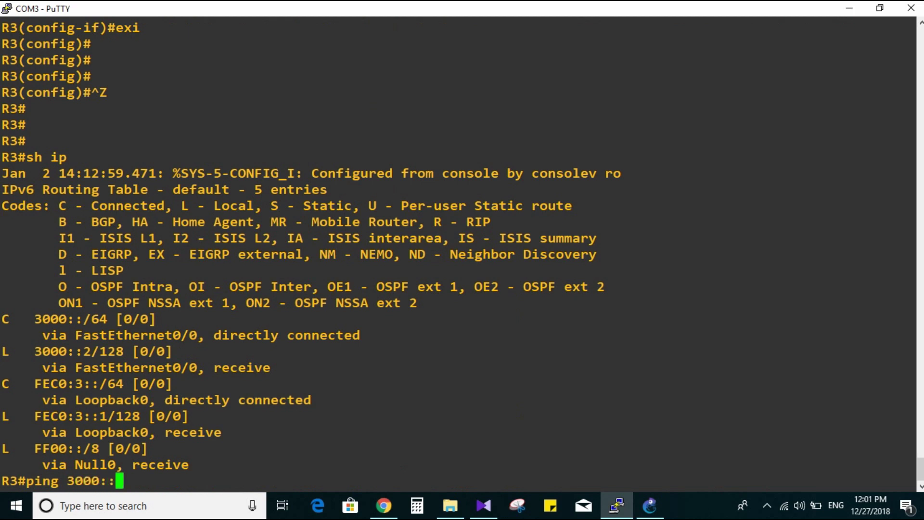
type("1 so lo0")
key("Return")
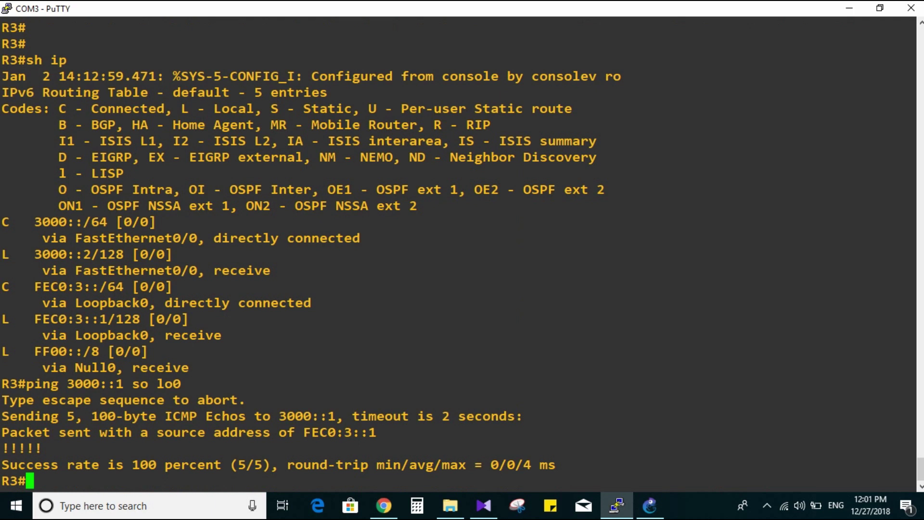
Step: Switch the console session to R2, leave configuration mode and display R2's IPv6 routing table
type("sh ipv ro")
key("Return")
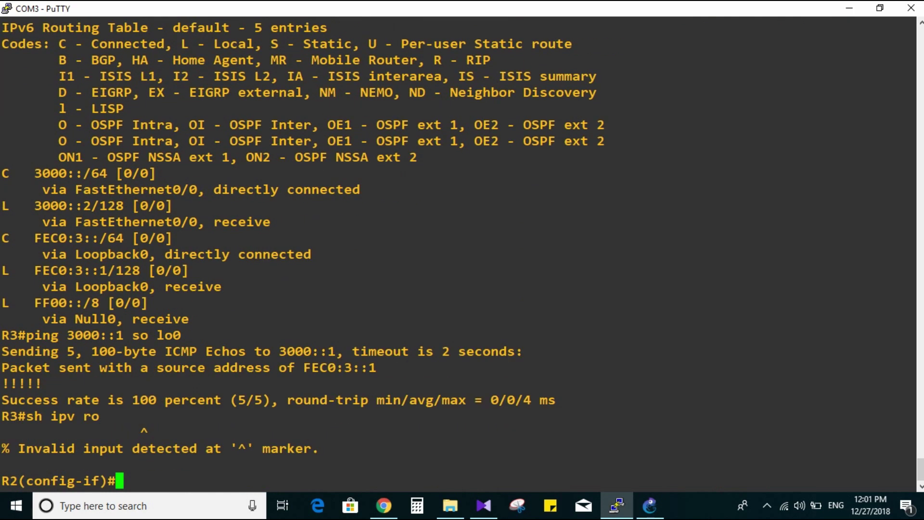
key("ctrl+z")
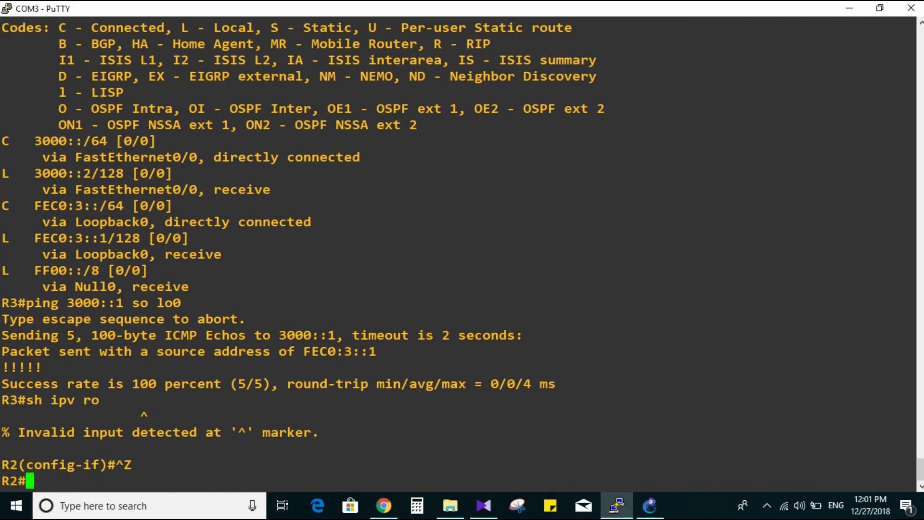
key("Return")
key("Return")
type("sh ipv ro")
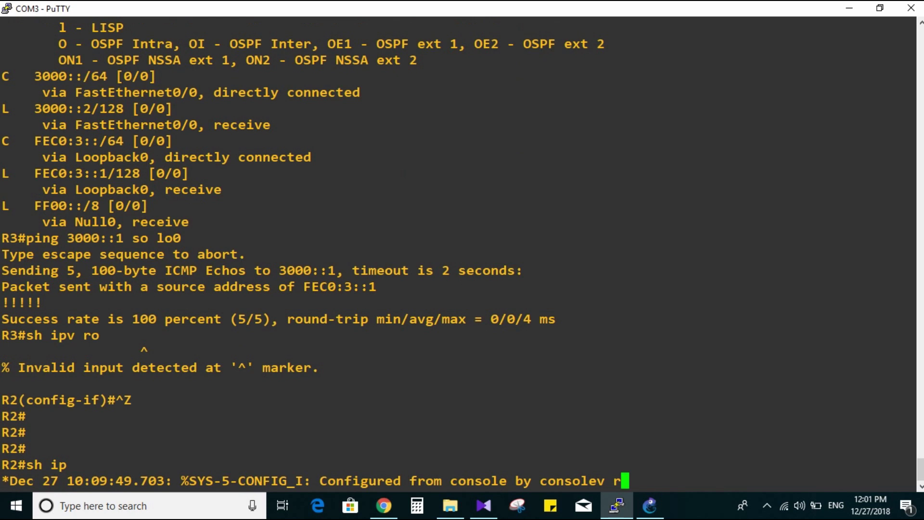
key("Return")
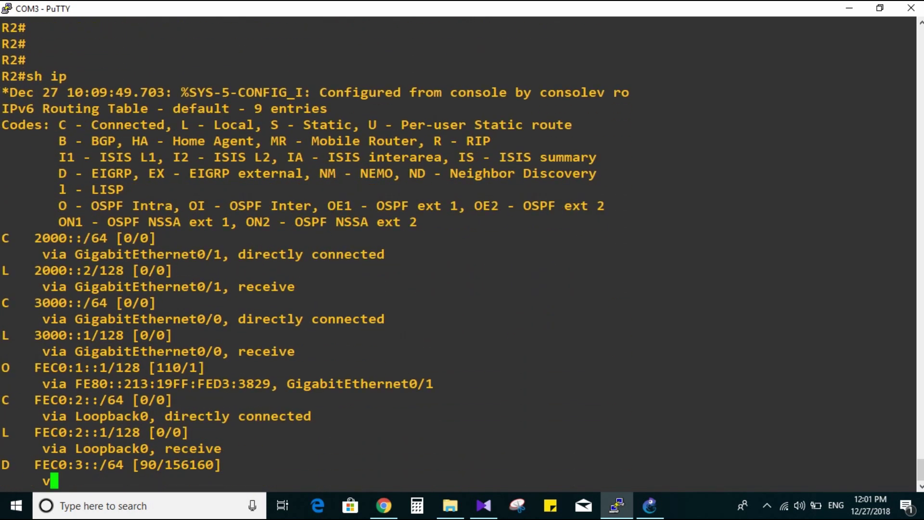
Step: Examine the OSPF route for FEC0:1::1/128 and the EIGRP route for FEC0:3::/64 in R2's routing table
left_click_drag(2, 319, 17, 319)
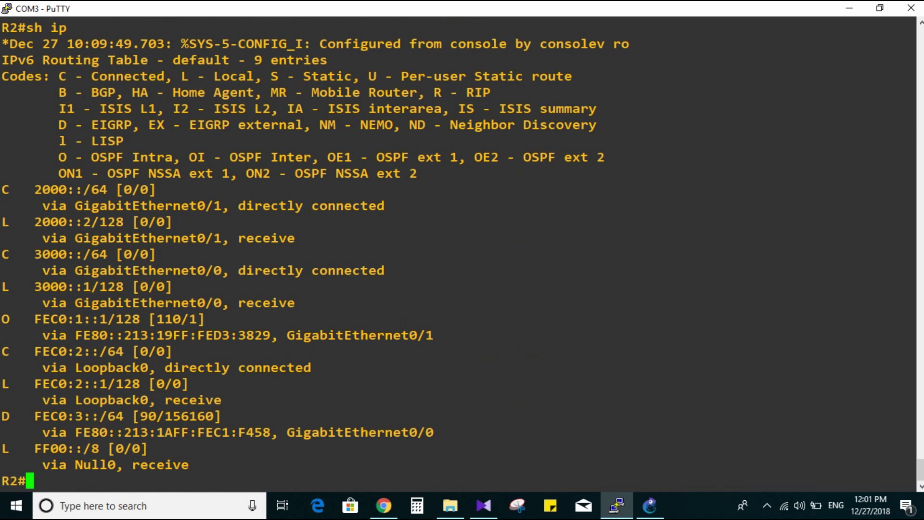
left_click_drag(50, 125, 124, 125)
left_click(124, 125)
left_click_drag(34, 320, 205, 320)
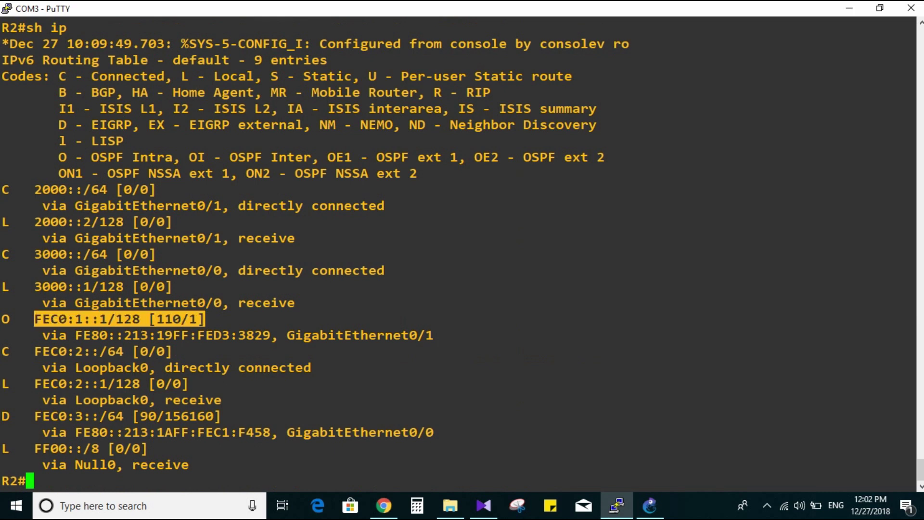
left_click_drag(34, 415, 206, 416)
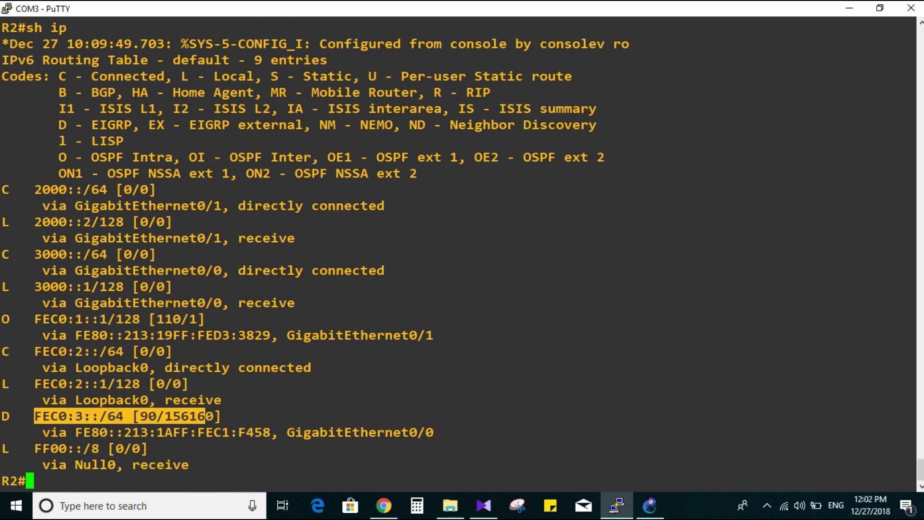
Step: Ping fec0:1::1 from R2
type("ping ")
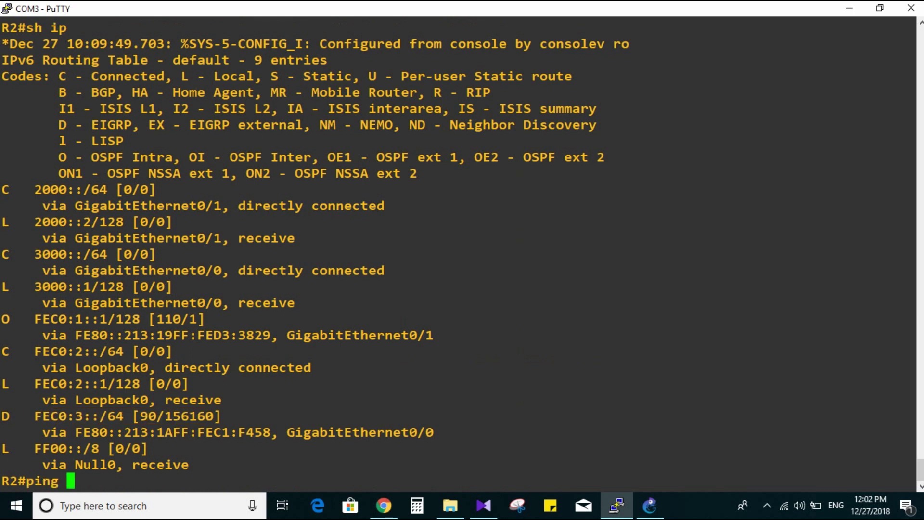
type("fec0:")
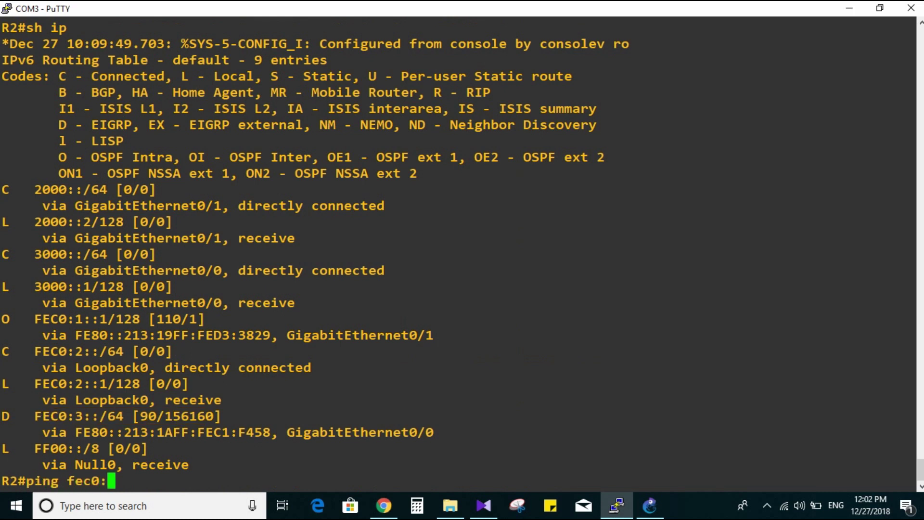
type("1::1")
key("Return")
Step: Ping fec0:3::1 from R2
key("Up")
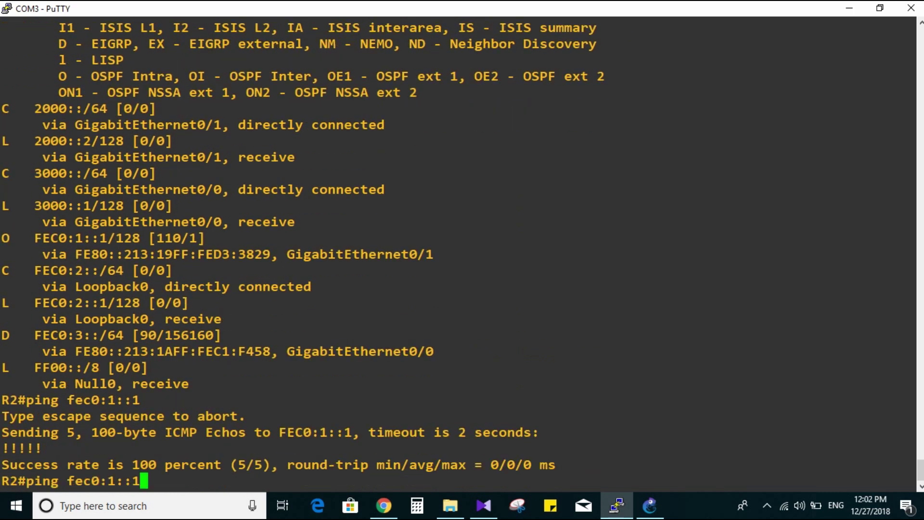
key("Left")
key("Left")
key("Left")
key("BackSpace")
type("3")
key("Return")
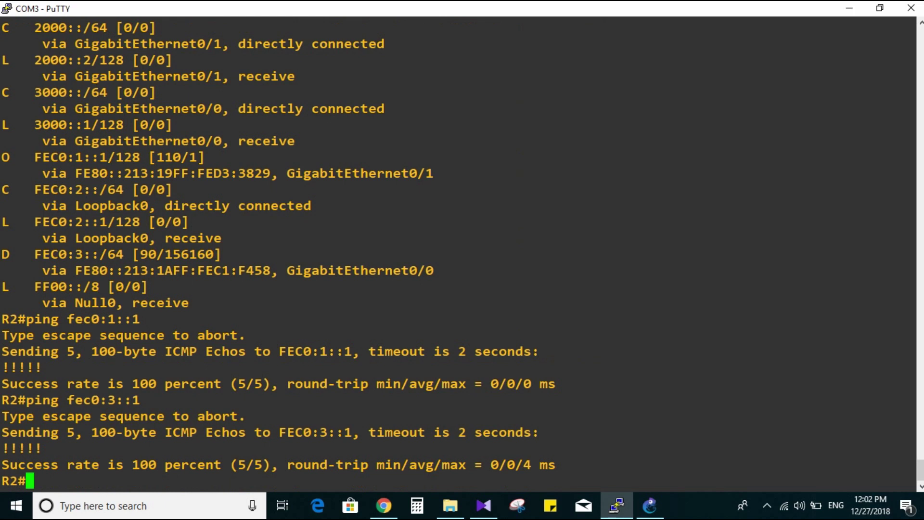
Step: Switch the console session to R1, leave configuration mode and display R1's IPv6 routing table
key("Return")
key("Return")
key("Return")
key("ctrl+z")
key("Return")
key("Return")
type("sh ipv ro")
key("Return")
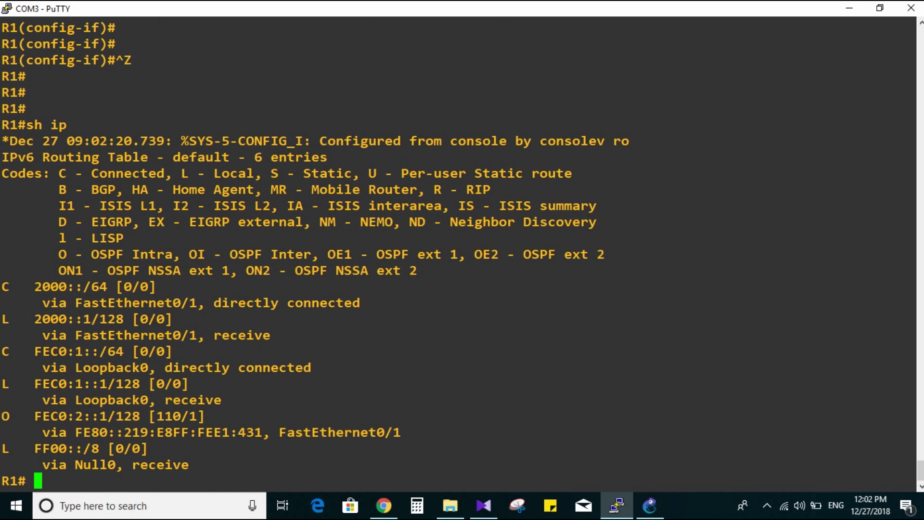
Step: Ping fec0:2::1 from R1 with the default source
key("BackSpace")
type("ping f")
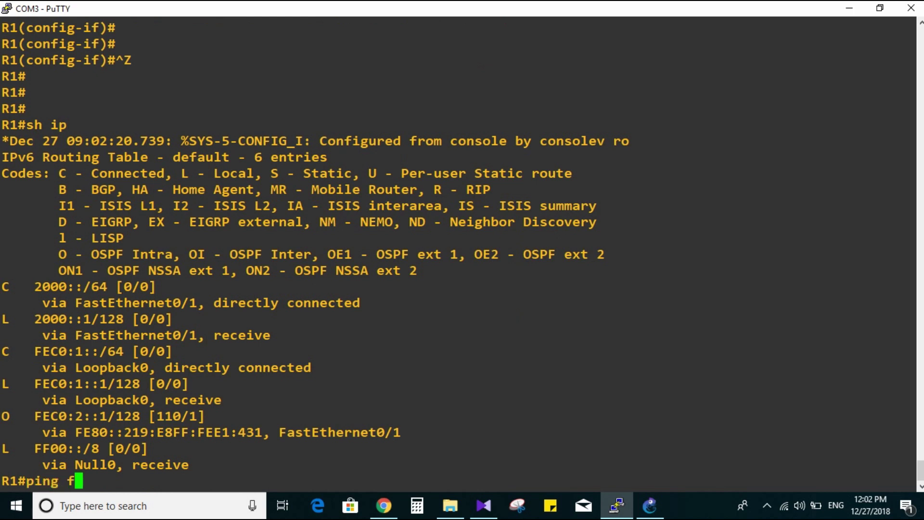
type("ec0:2:")
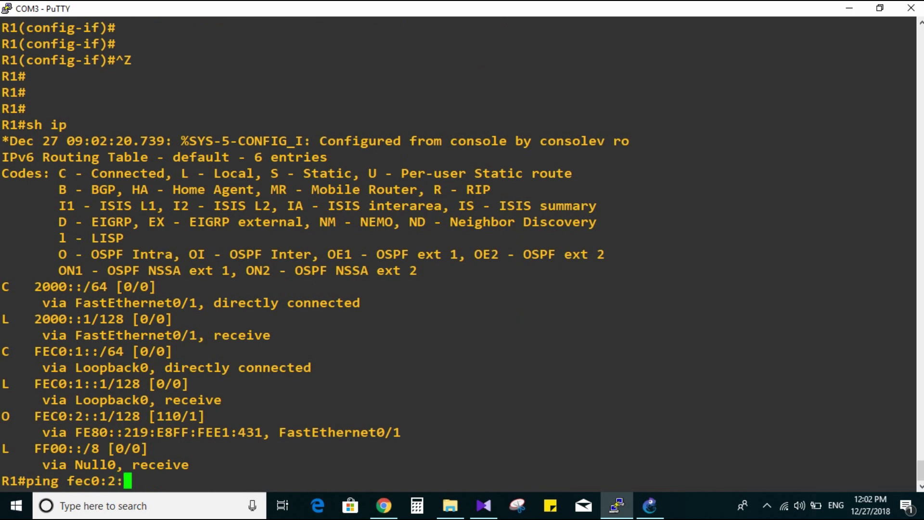
type(":1")
key("Return")
Step: Repeat the ping to fec0:2::1 from R1 using lo0 as the source
key("Up")
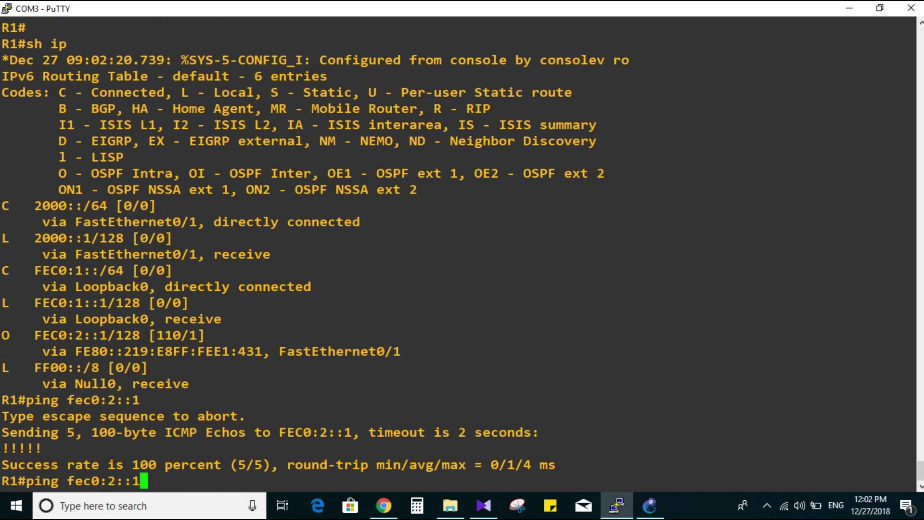
type("so lo0")
key("Return")
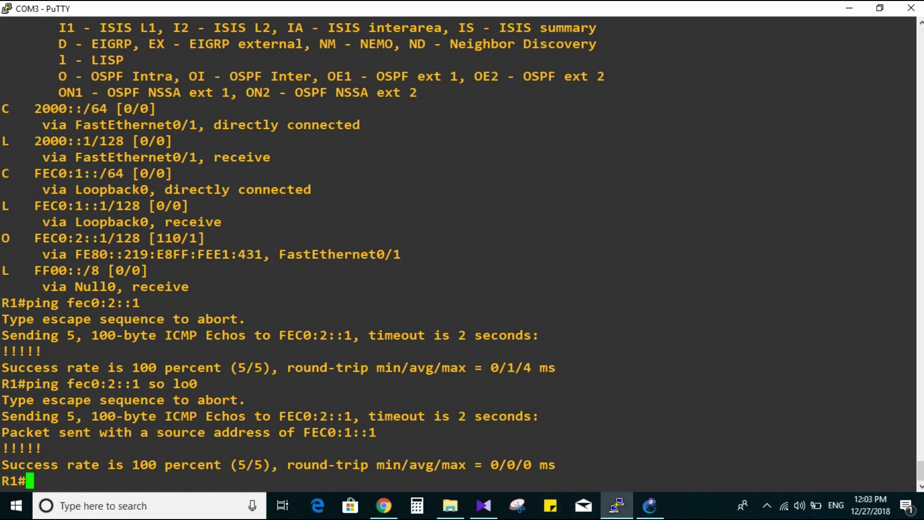
Step: Check the topology in GNS3 and enter IPv6 OSPF 1 router configuration on R2
left_click(650, 505)
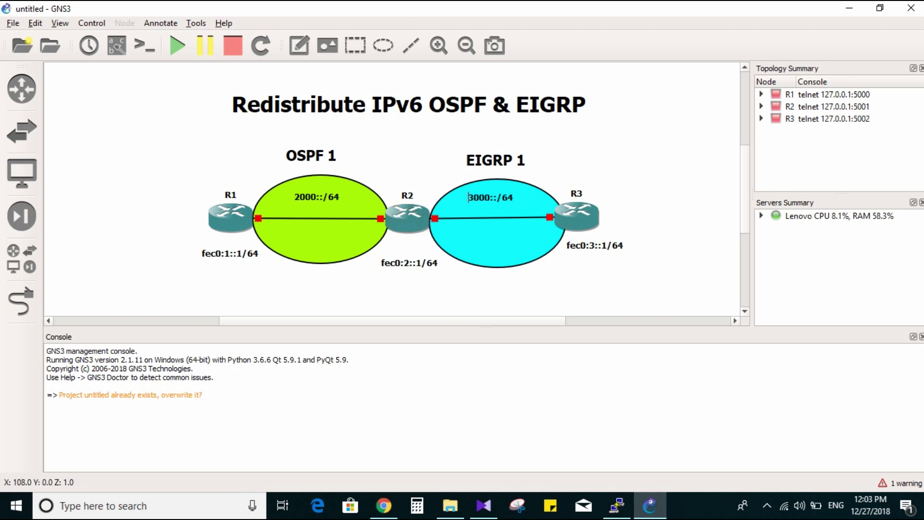
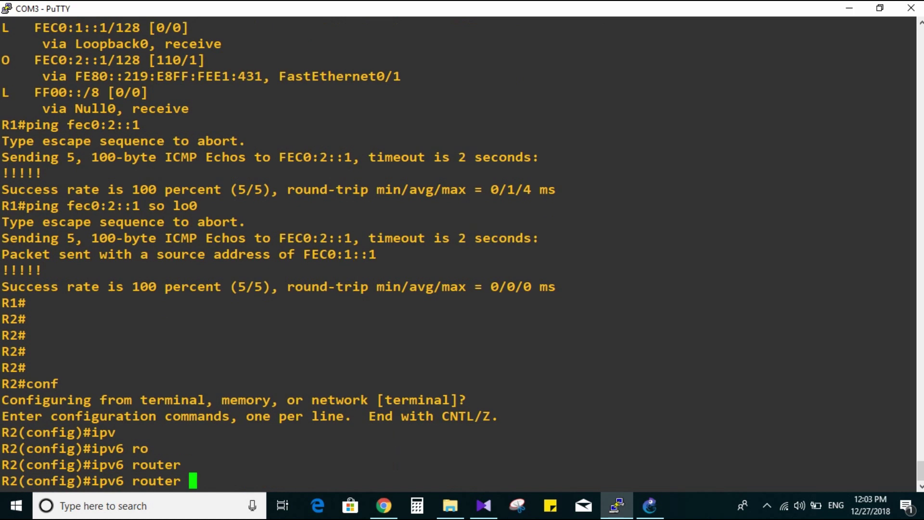
type("os")
key("Tab")
type("1")
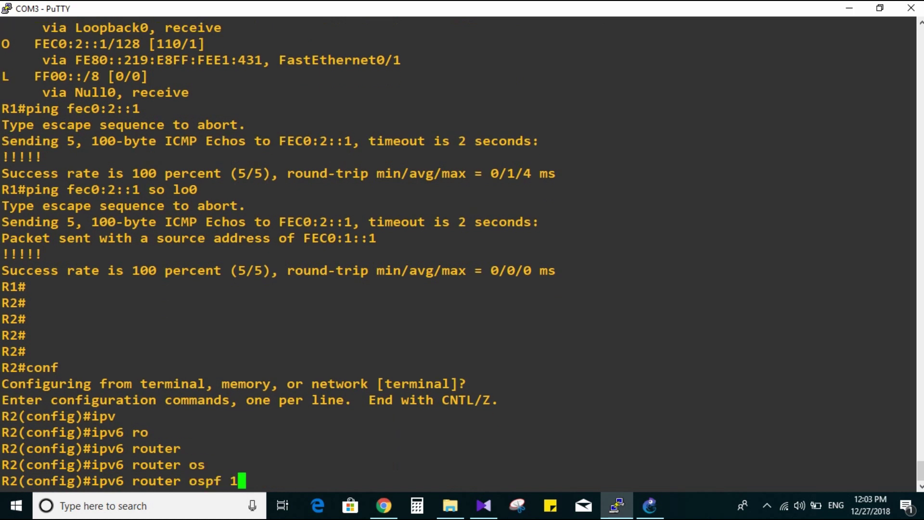
key("Return")
Step: Redistribute EIGRP 1 into R2's IPv6 OSPF 1 process with include-connected and metric 3, consulting the command help for the options
type("red")
key("Tab")
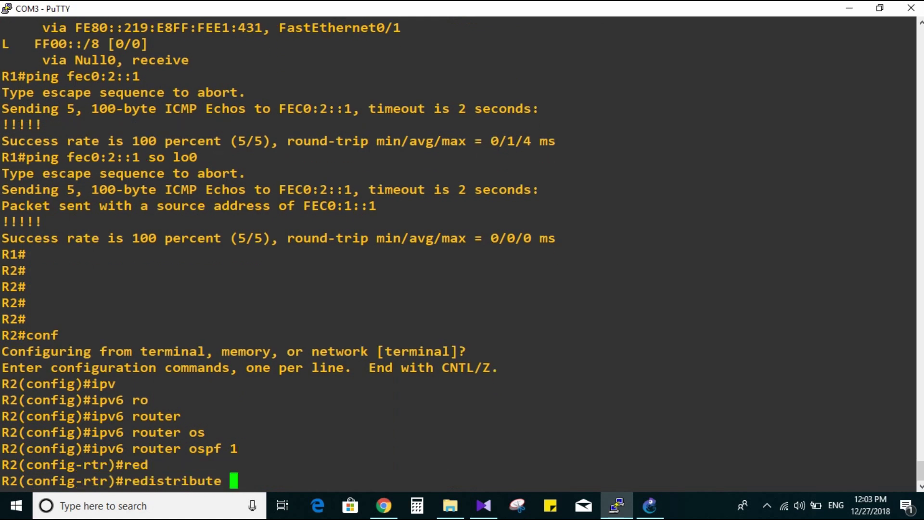
type("ei")
key("Tab")
type("1 ?")
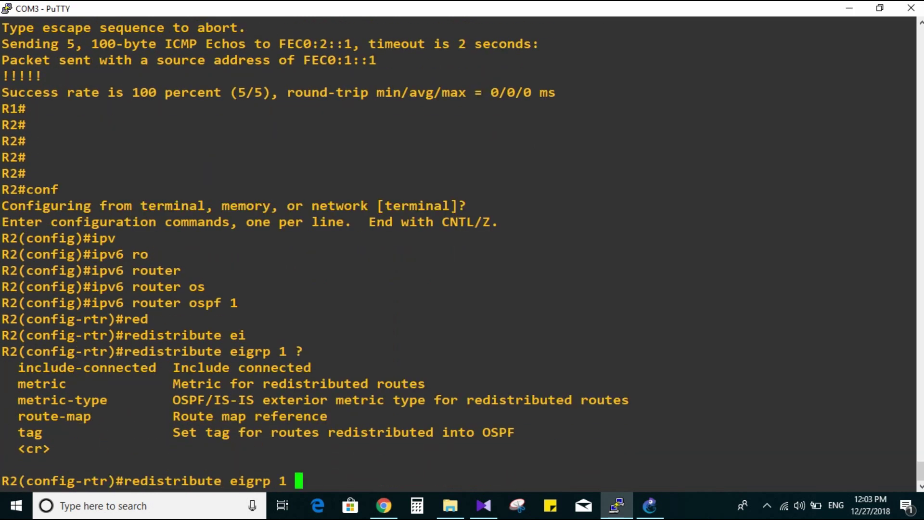
type("in")
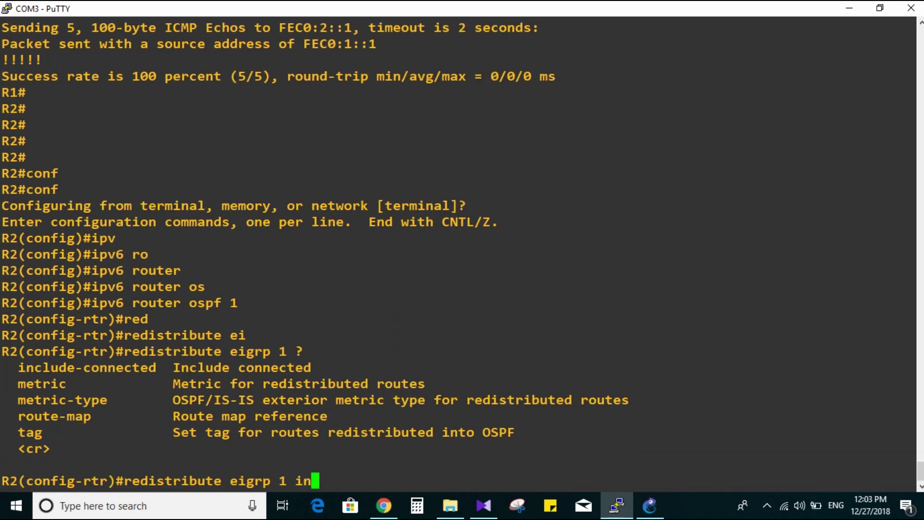
key("Tab")
type("?")
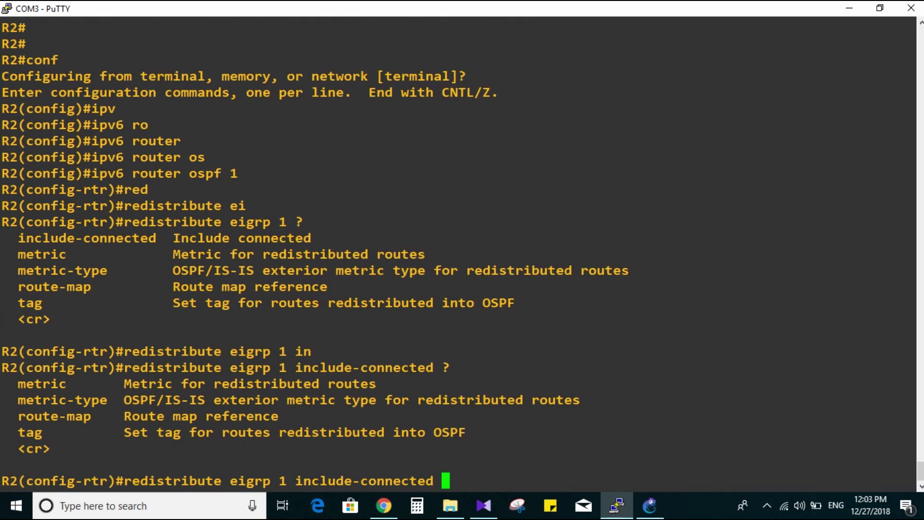
type("met")
key("Tab")
type("?")
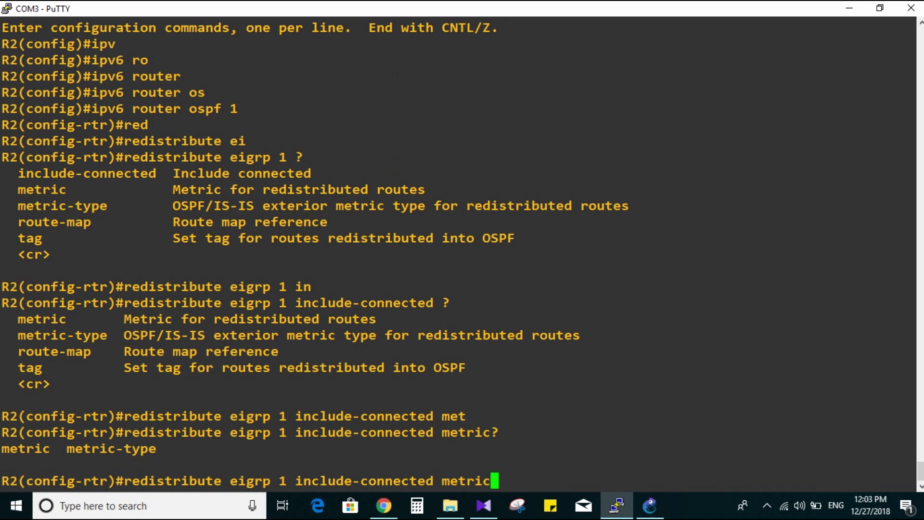
type(" ?")
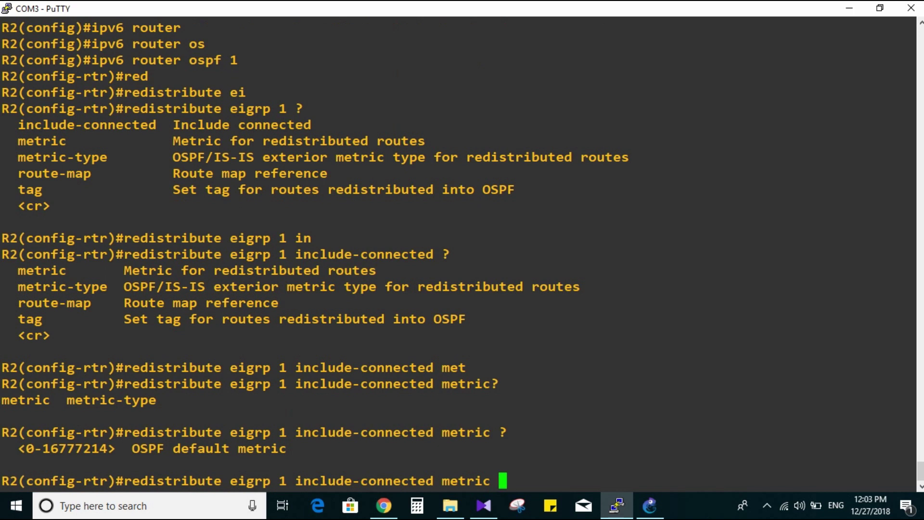
type("3")
key("Return")
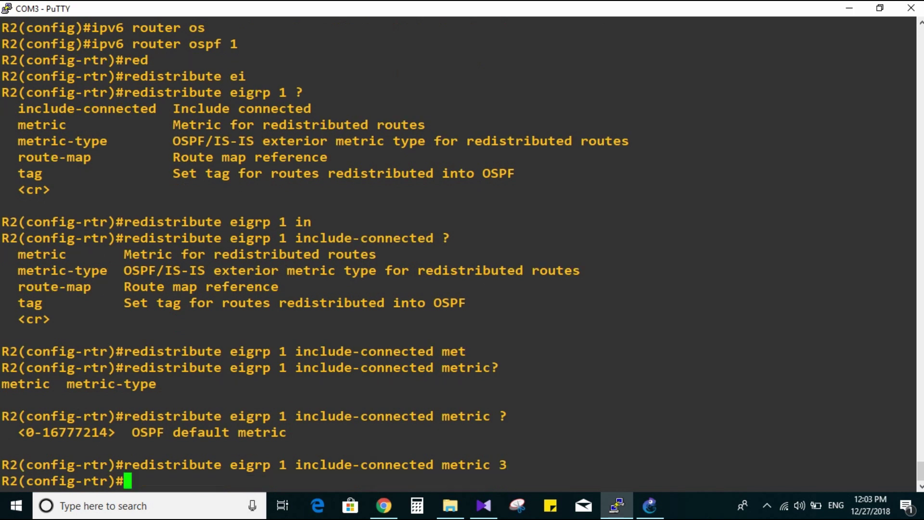
Step: Enter IPv6 EIGRP 1 router configuration on R2
key("Up")
key("Up")
key("BackSpace")
key("BackSpace")
key("BackSpace")
key("BackSpace")
key("BackSpace")
key("BackSpace")
type("eig")
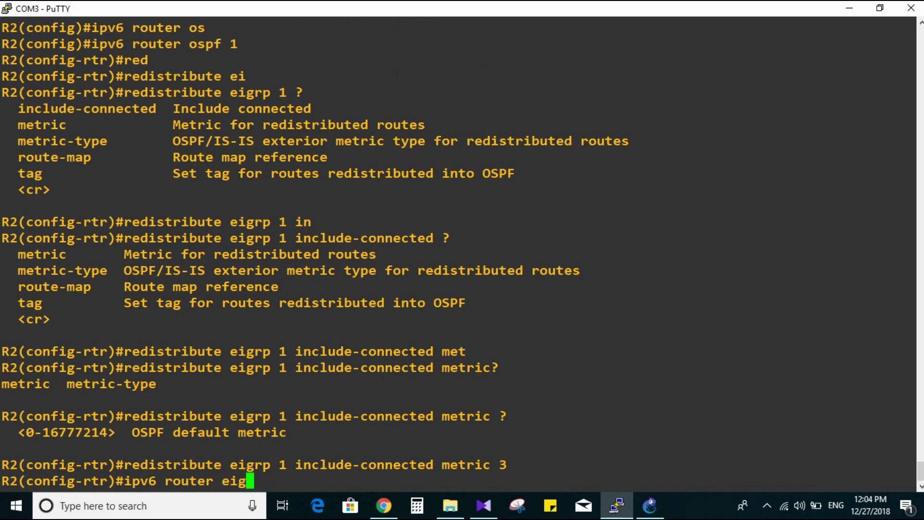
type("rp 1")
key("Return")
type("red")
key("Tab")
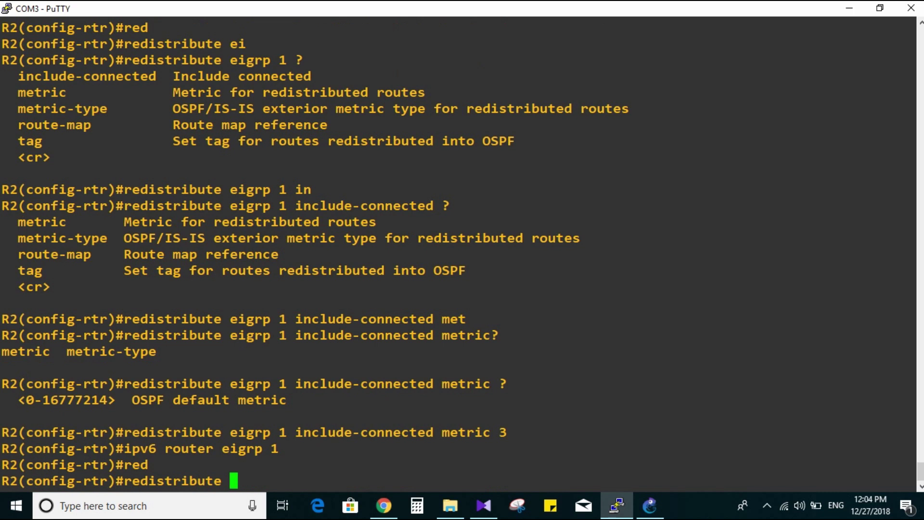
type("os")
key("Tab")
type("1 ")
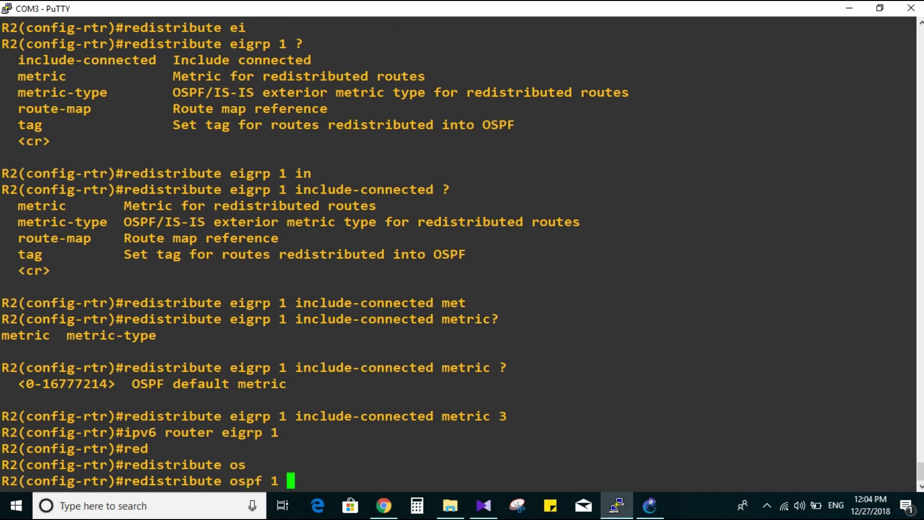
type("?")
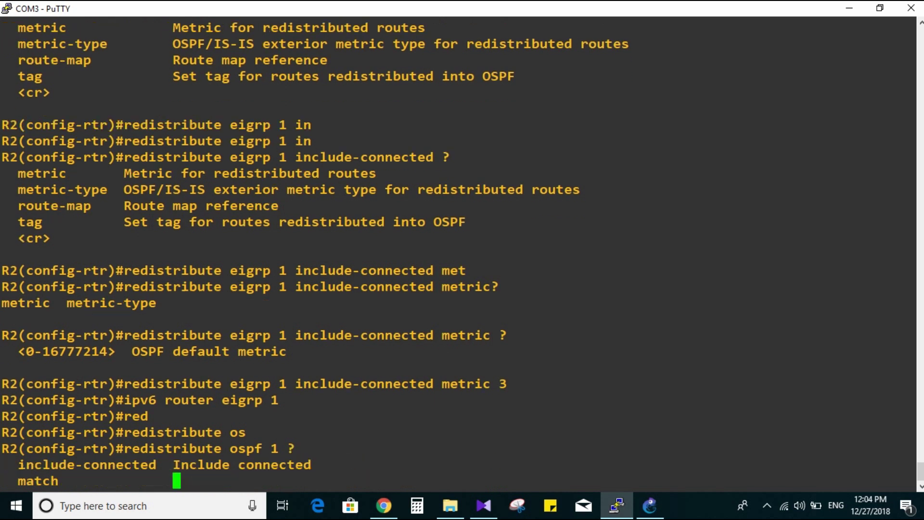
key("BackSpace")
type("in")
key("Tab")
type("?")
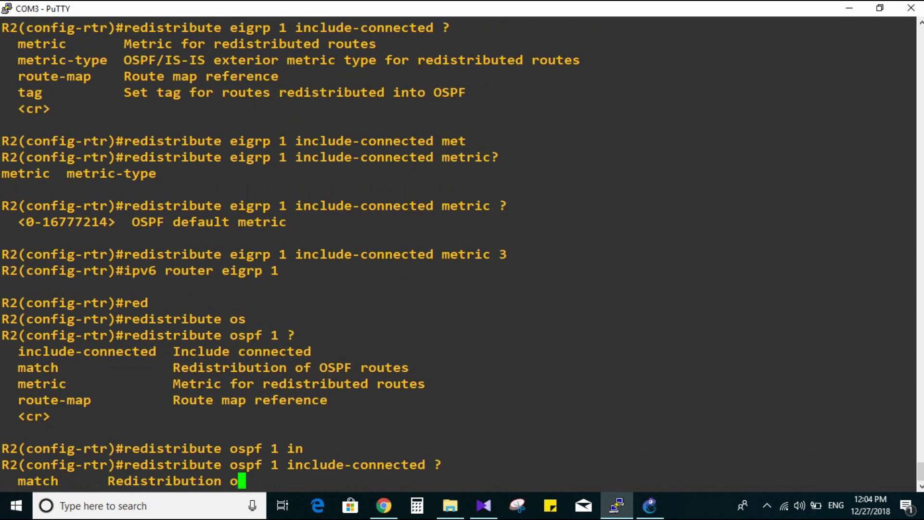
type("met")
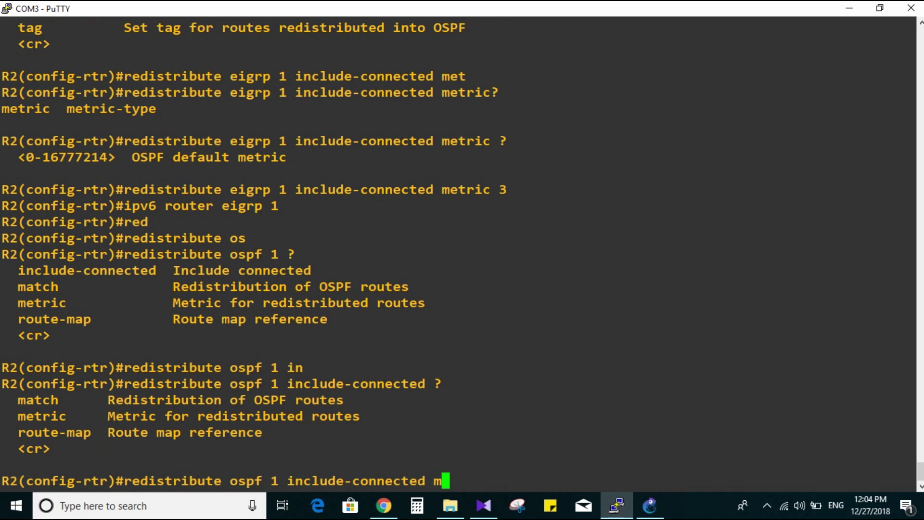
key("Tab")
type("?")
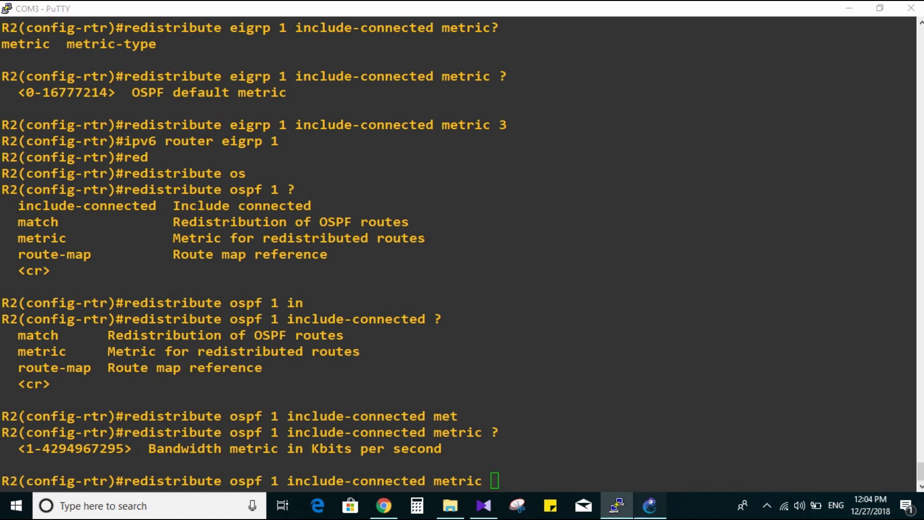
left_click(650, 505)
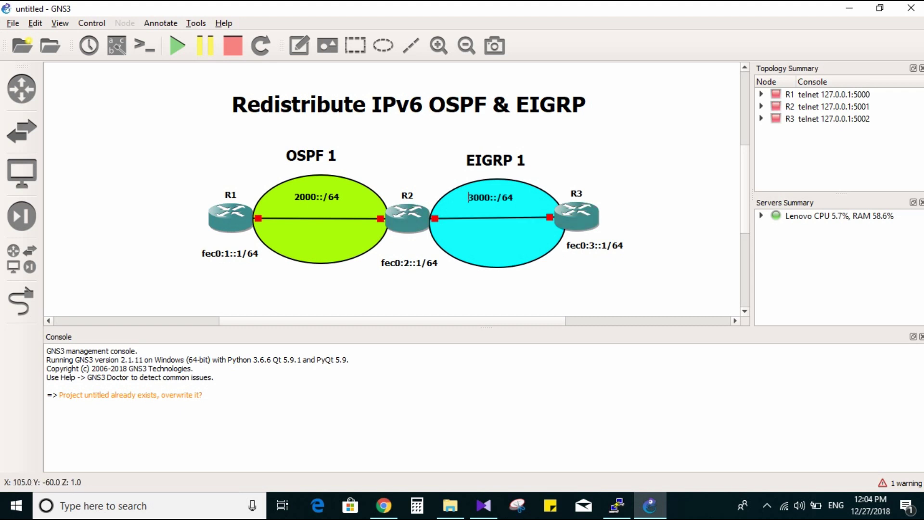
left_click(617, 506)
key("BackSpace")
key("BackSpace")
key("BackSpace")
key("BackSpace")
key("BackSpace")
key("BackSpace")
key("BackSpace")
key("BackSpace")
key("BackSpace")
key("BackSpace")
key("BackSpace")
key("BackSpace")
key("BackSpace")
key("BackSpace")
key("BackSpace")
key("BackSpace")
key("BackSpace")
key("BackSpace")
key("BackSpace")
key("BackSpace")
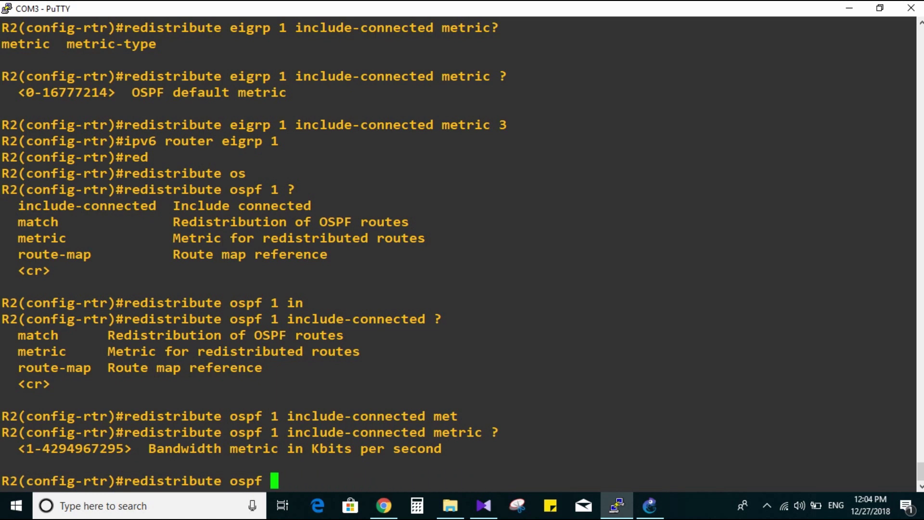
key("BackSpace")
key("BackSpace")
key("BackSpace")
key("BackSpace")
key("BackSpace")
key("BackSpace")
key("BackSpace")
key("BackSpace")
key("BackSpace")
key("BackSpace")
key("BackSpace")
key("BackSpace")
key("BackSpace")
key("BackSpace")
key("BackSpace")
key("BackSpace")
key("BackSpace")
key("BackSpace")
Step: Display the details of R2's interface g0/0 and highlight its MTU, bandwidth, delay, reliability and load values
type("do sh inter ")
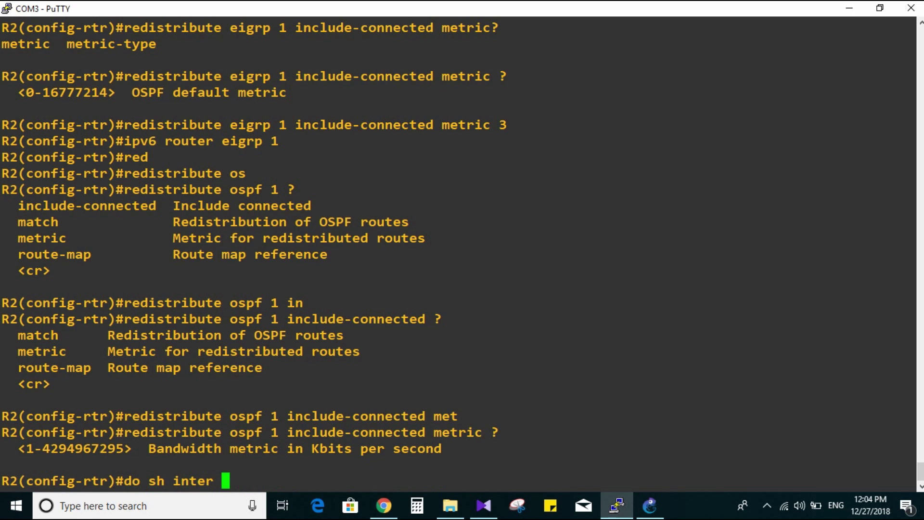
type("g0/0")
key("Return")
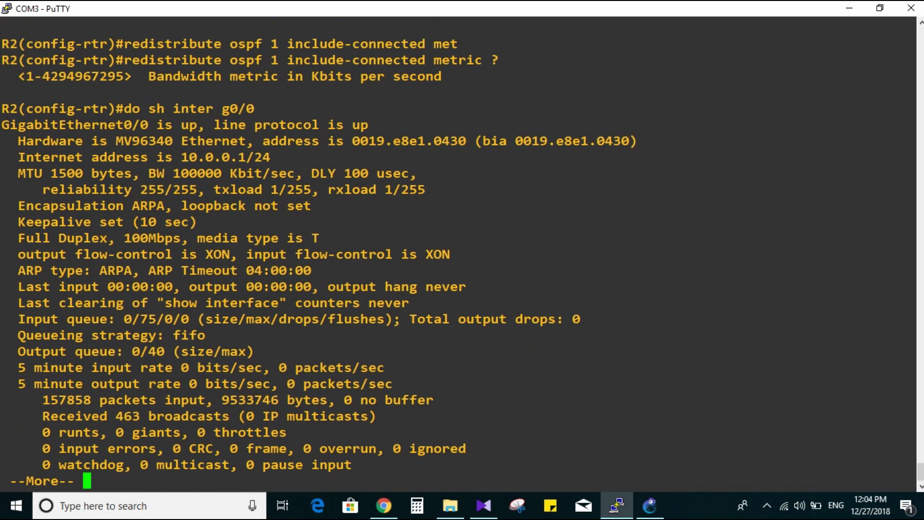
key("Return")
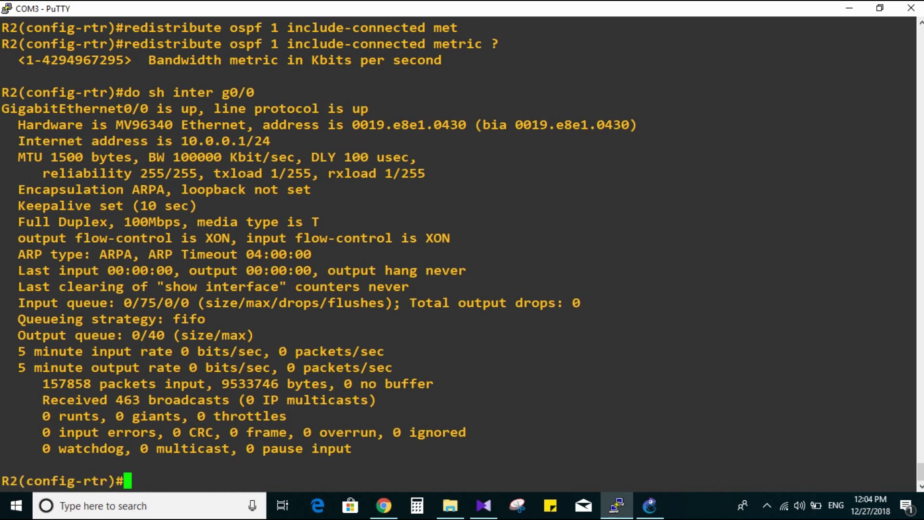
left_click_drag(10, 157, 393, 173)
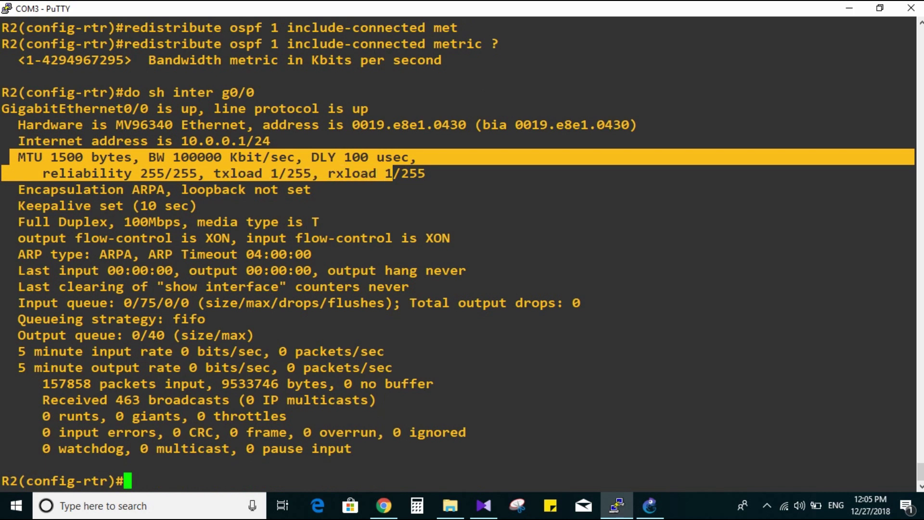
Step: Begin the command redistributing OSPF 1 with include-connected into R2's IPv6 EIGRP 1 process and show the command help for its metric
key("Up")
key("Up")
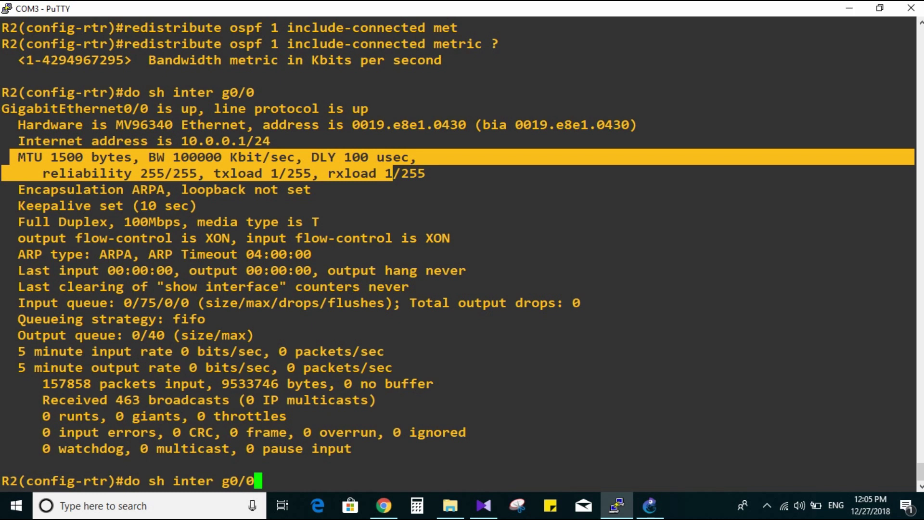
key("Down")
key("Down")
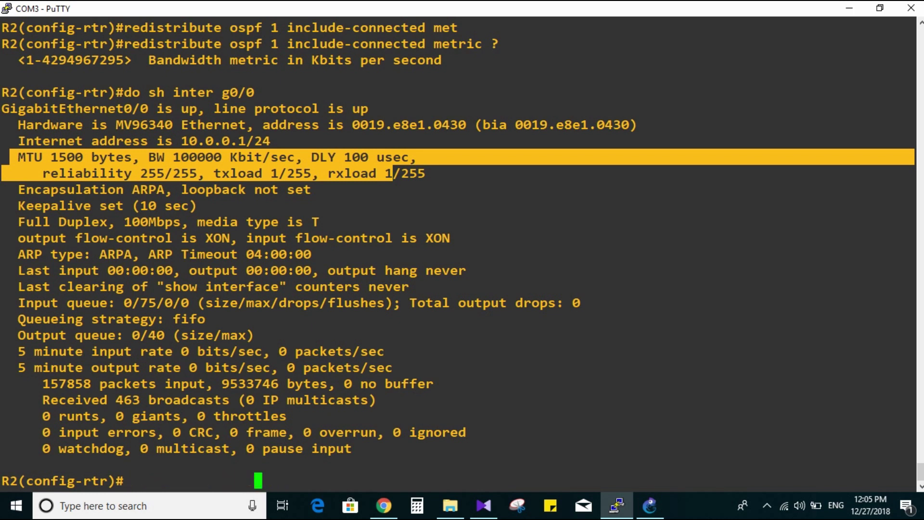
type("red")
key("Tab")
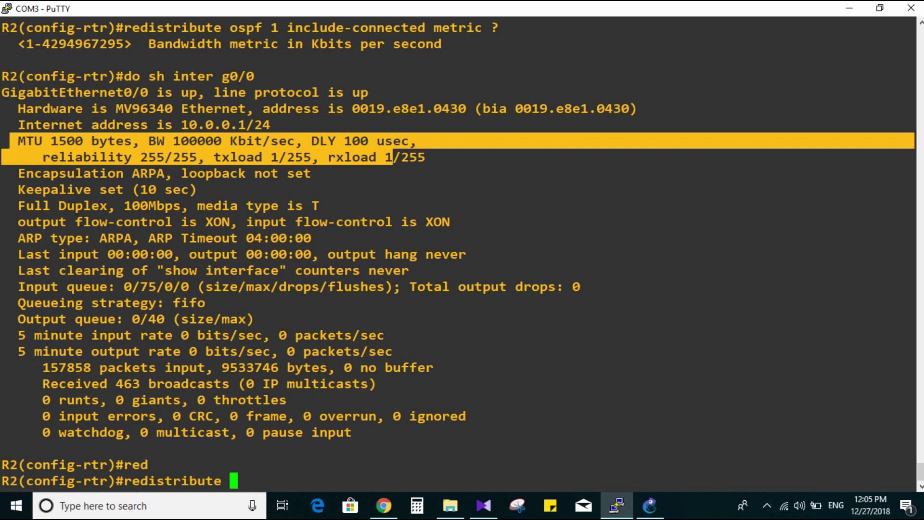
type("os")
key("Tab")
type("1 ")
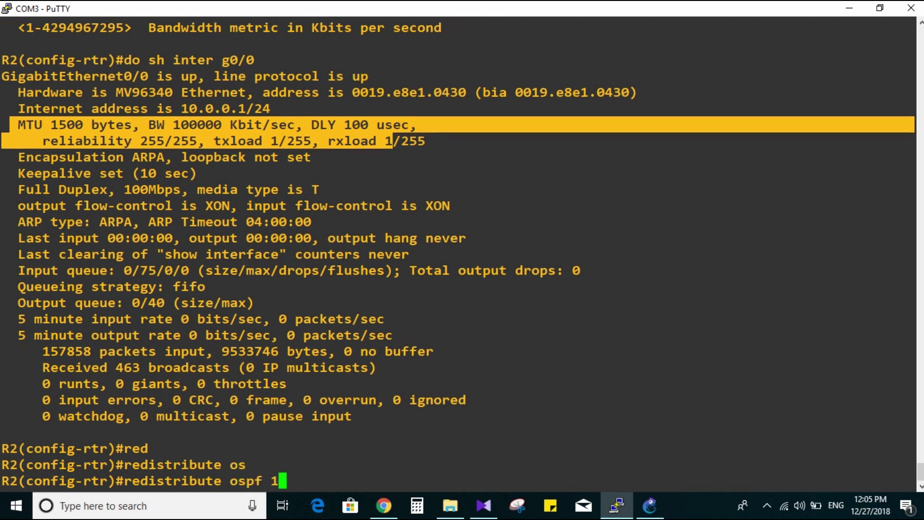
type("in")
key("Tab")
type("m")
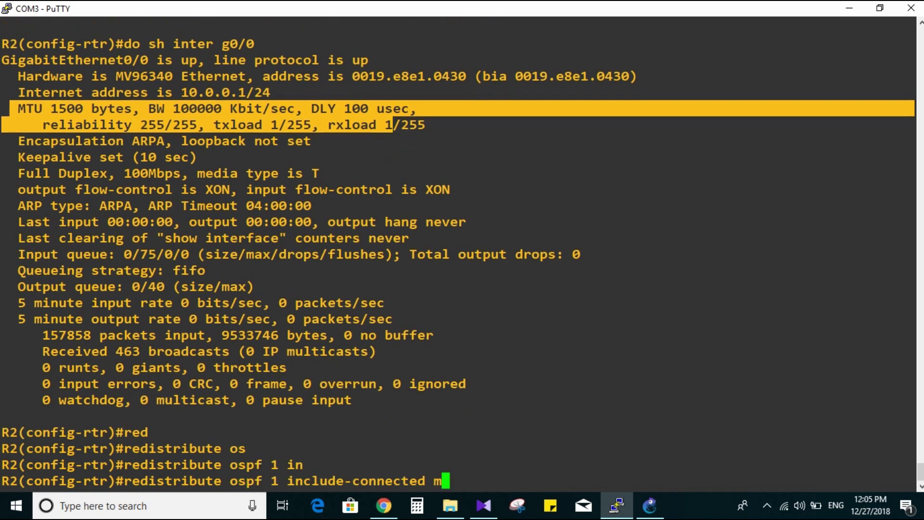
type("et")
key("Tab")
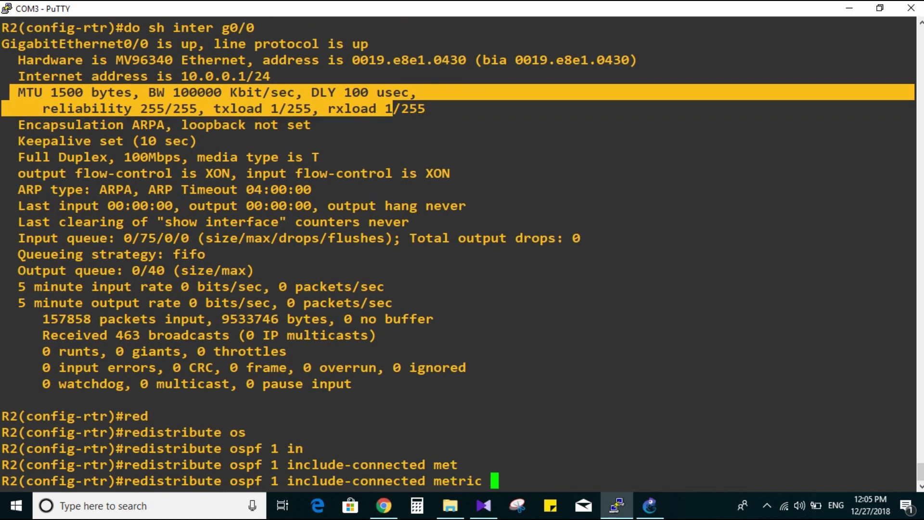
type("?")
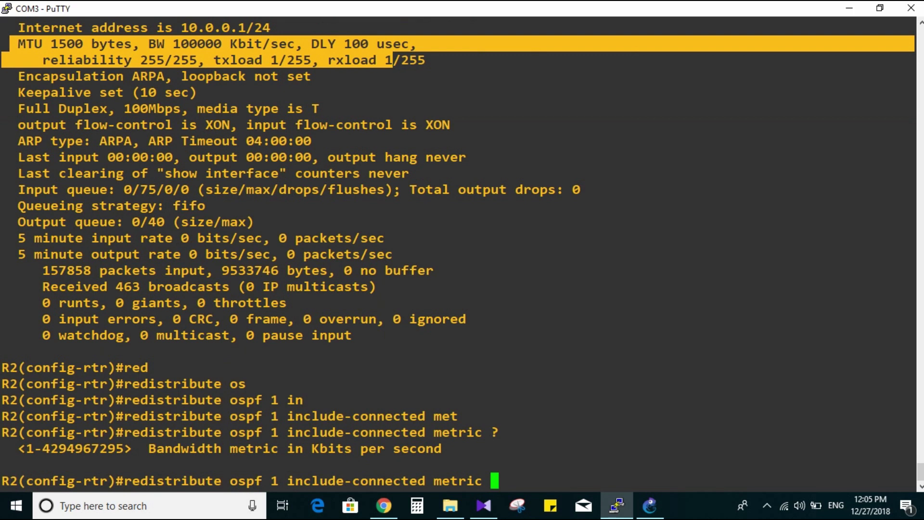
type("100000")
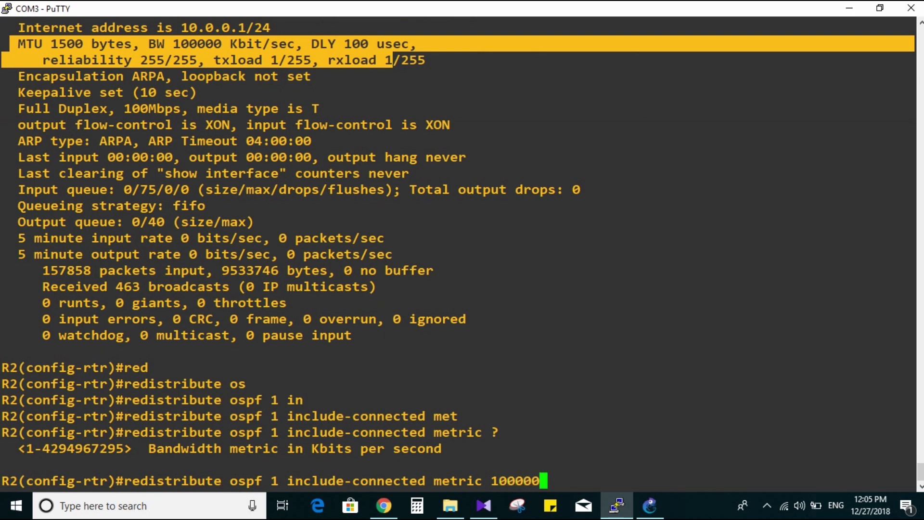
type(" ?")
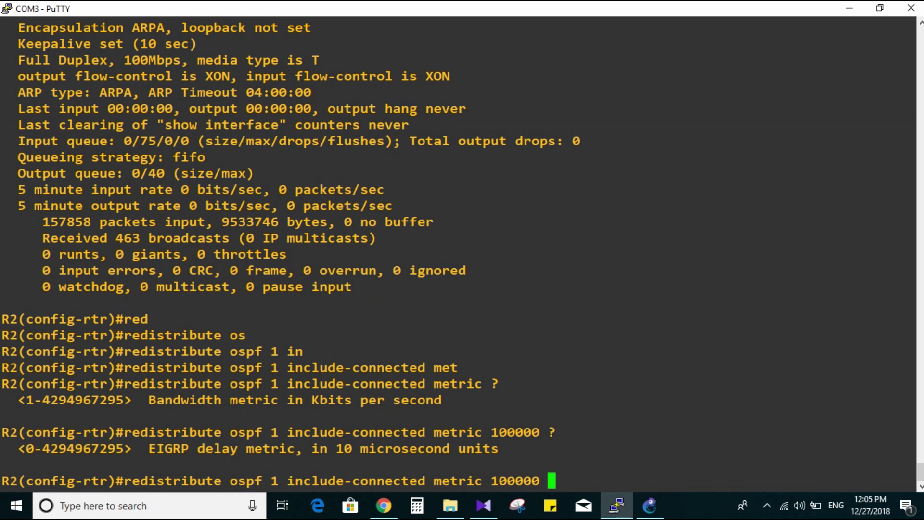
type("1")
scroll(457, 240, "up", 5)
left_click_drag(10, 222, 393, 238)
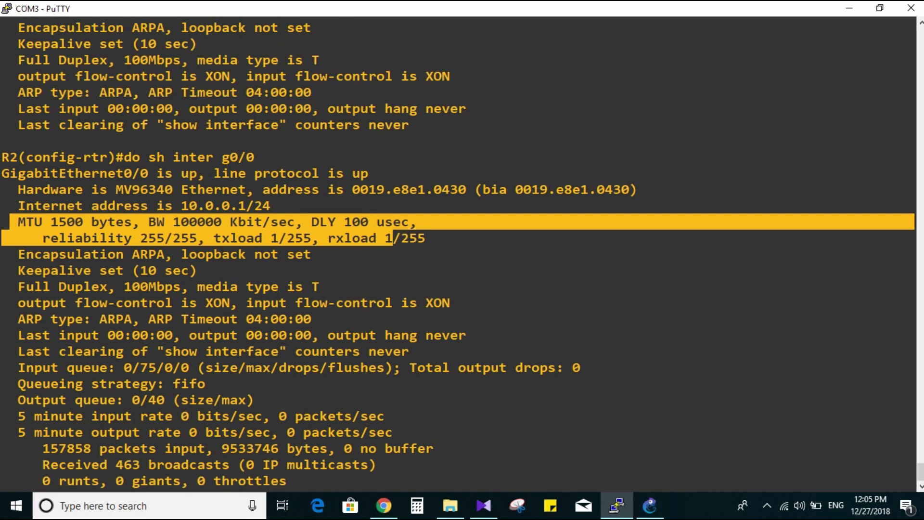
type("00000 10")
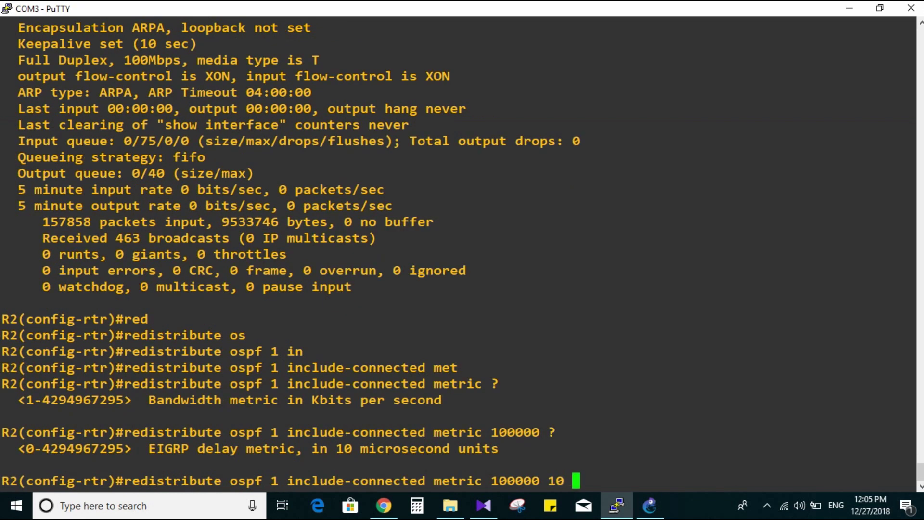
type(" ?")
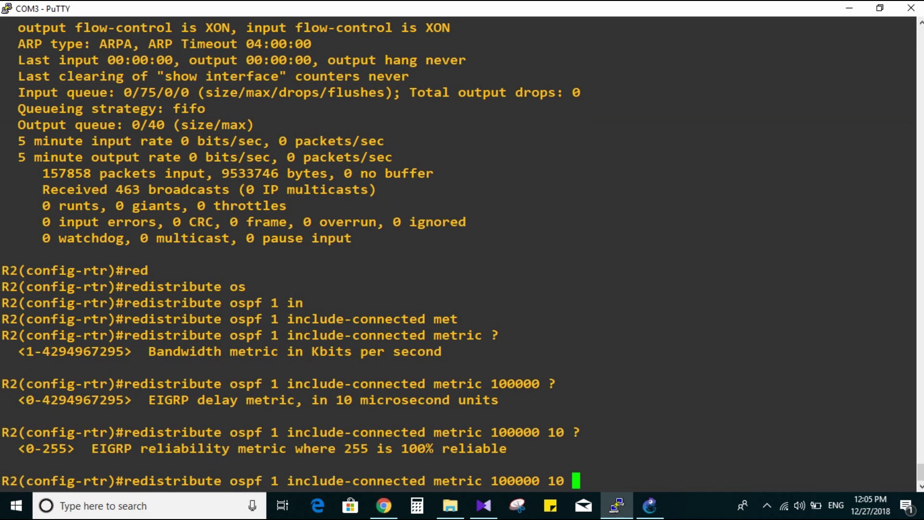
type("255 ")
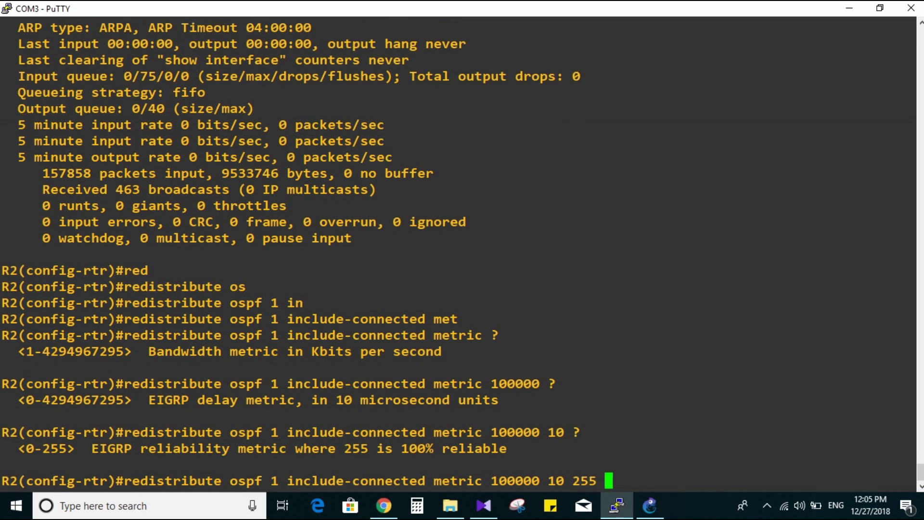
type("?1 ")
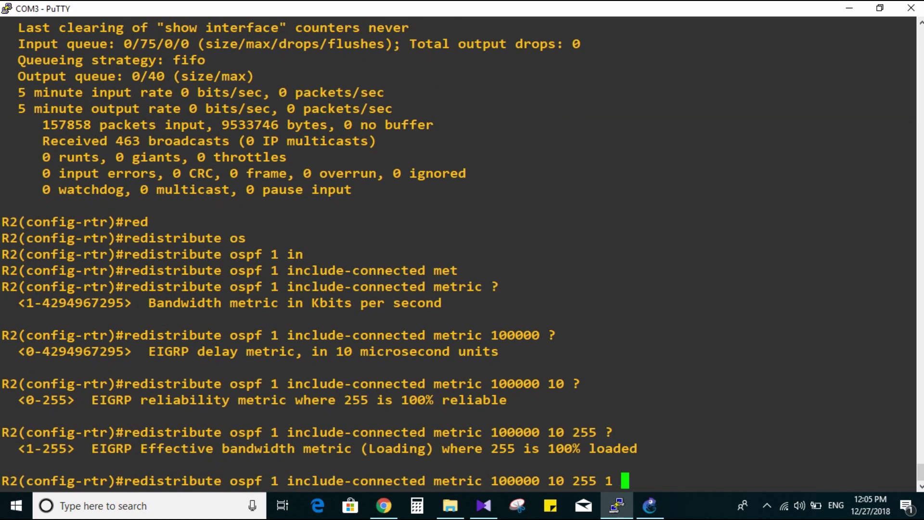
type("?1500")
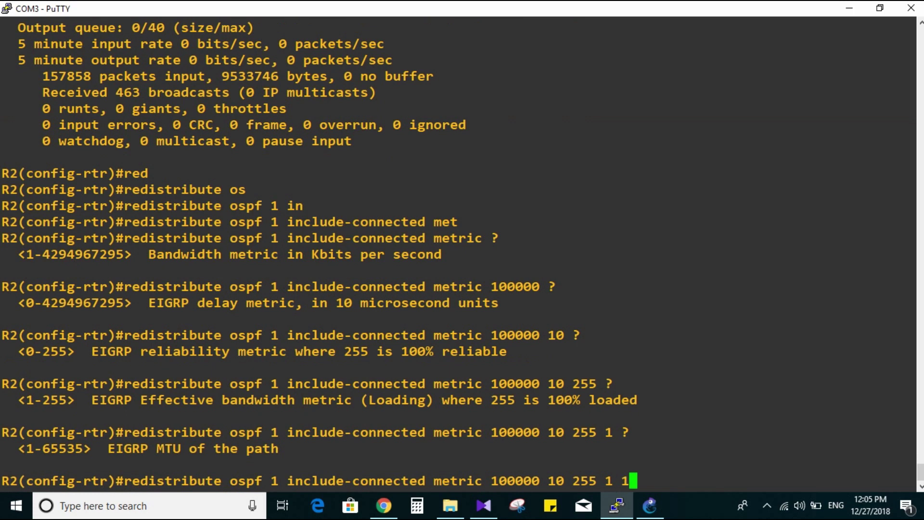
key("Return")
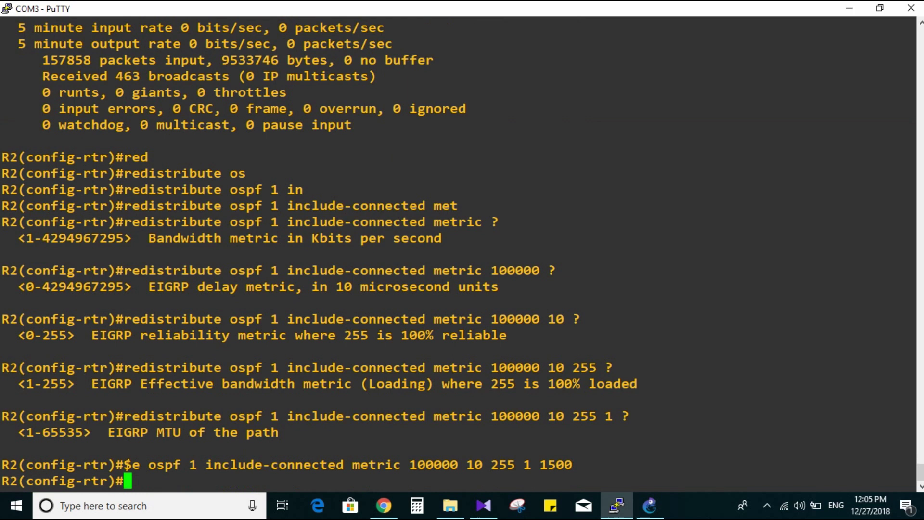
Step: Leave EIGRP router configuration and return R2 to privileged EXEC mode
type("ex")
key("Return")
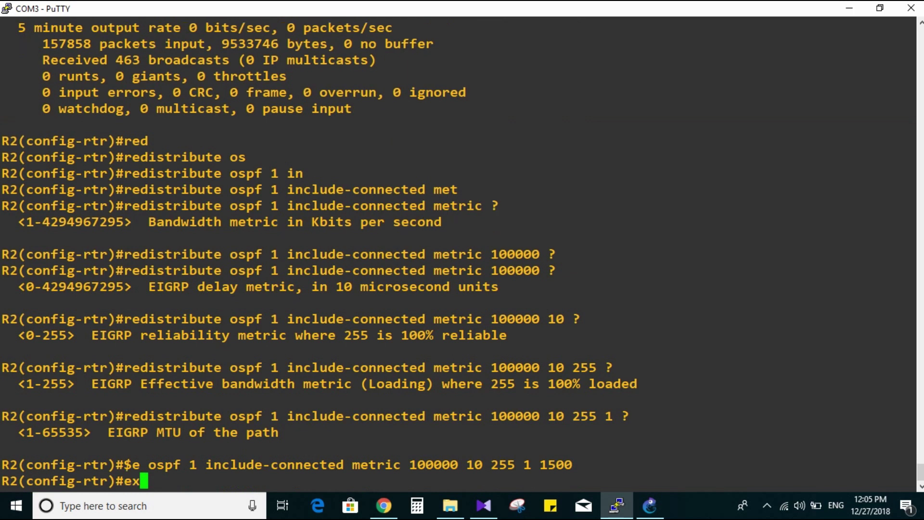
key("Return")
key("Return")
key("ctrl+z")
key("Return")
key("Return")
key("Return")
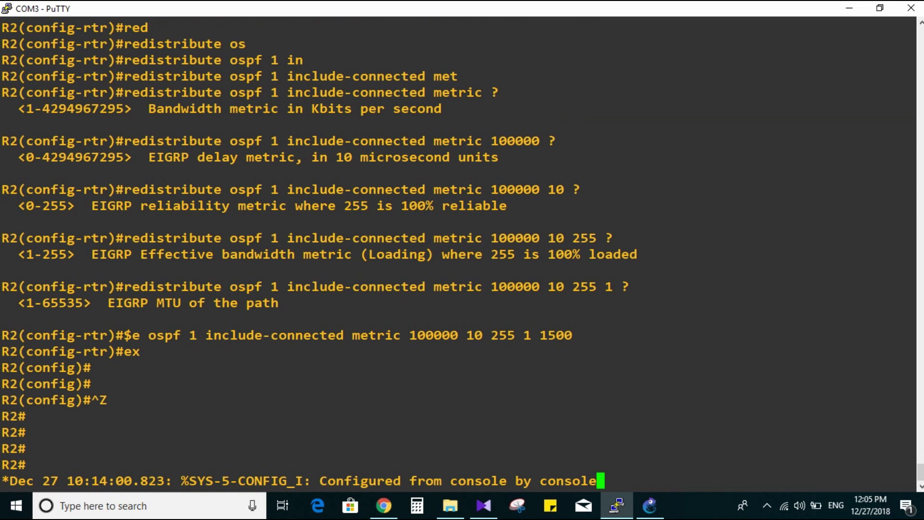
Step: Display the IPv6 routing table on R1 and highlight the OE2 routes to FEC0:3::/64 and 3000::/64
key("Return")
key("Return")
key("Return")
key("Return")
type("sh ipv ro")
key("Return")
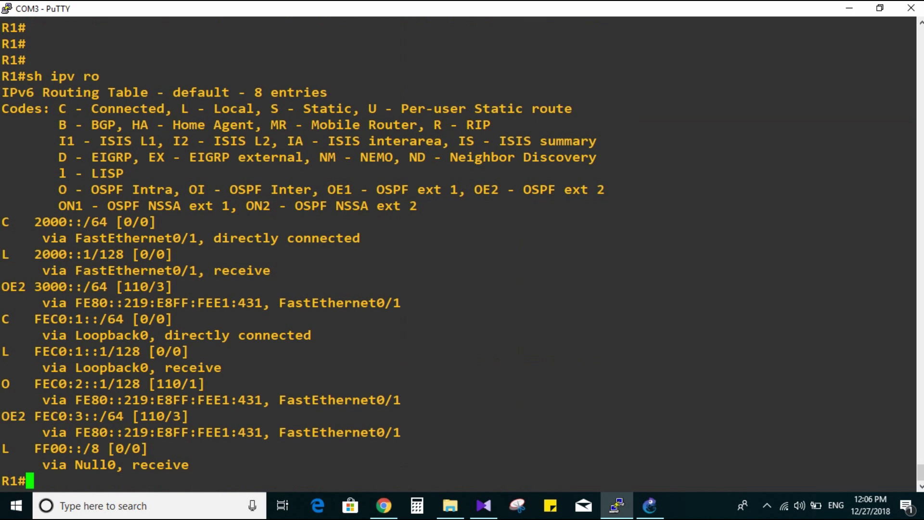
left_click_drag(2, 416, 202, 415)
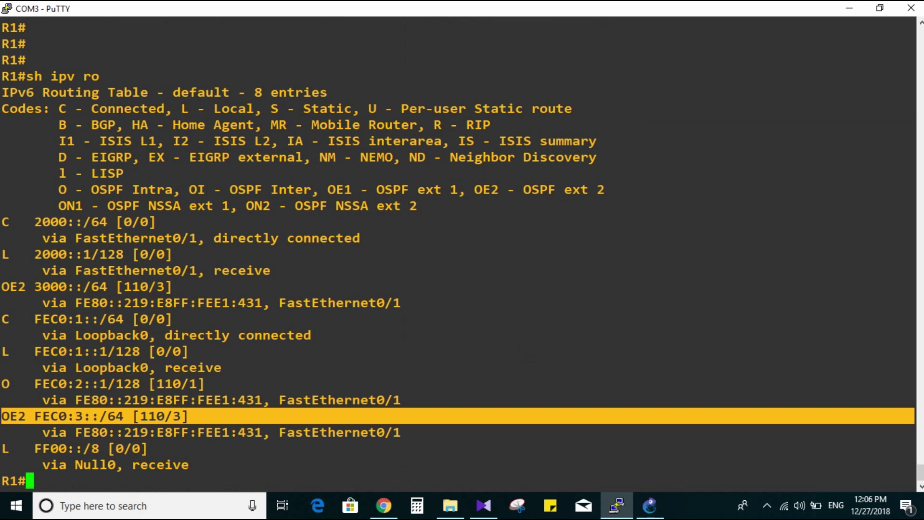
left_click_drag(2, 286, 164, 286)
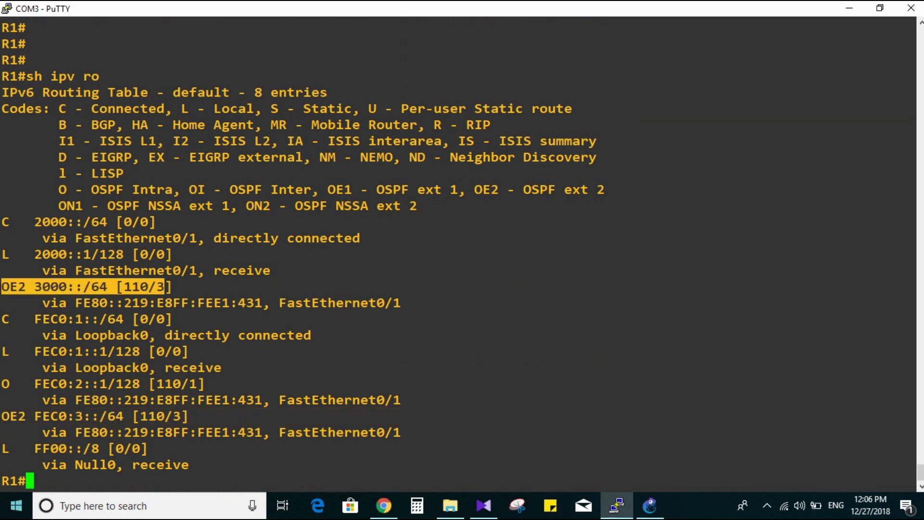
left_click(164, 287)
Step: Ping R3's loopback address fec0:3::1 from R1
type("ping ")
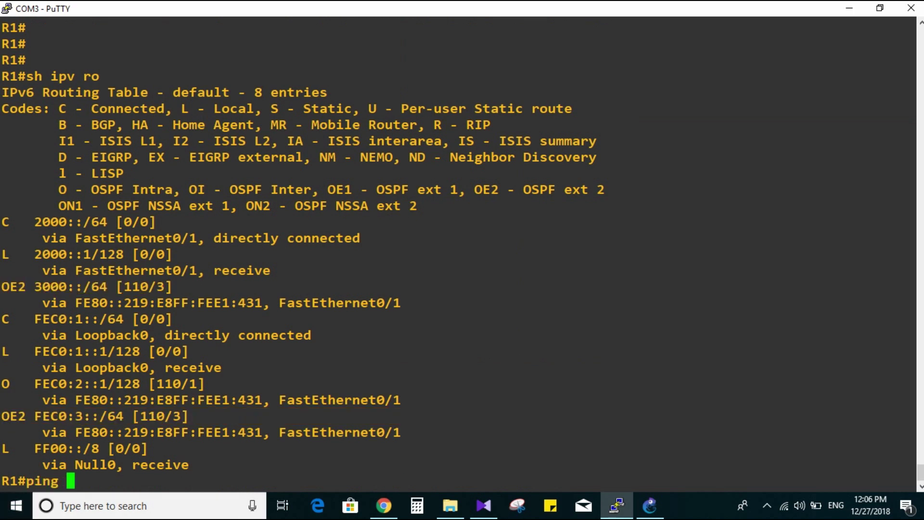
type("fec0")
type(":3.::")
key("BackSpace")
key("BackSpace")
key("BackSpace")
type("::1")
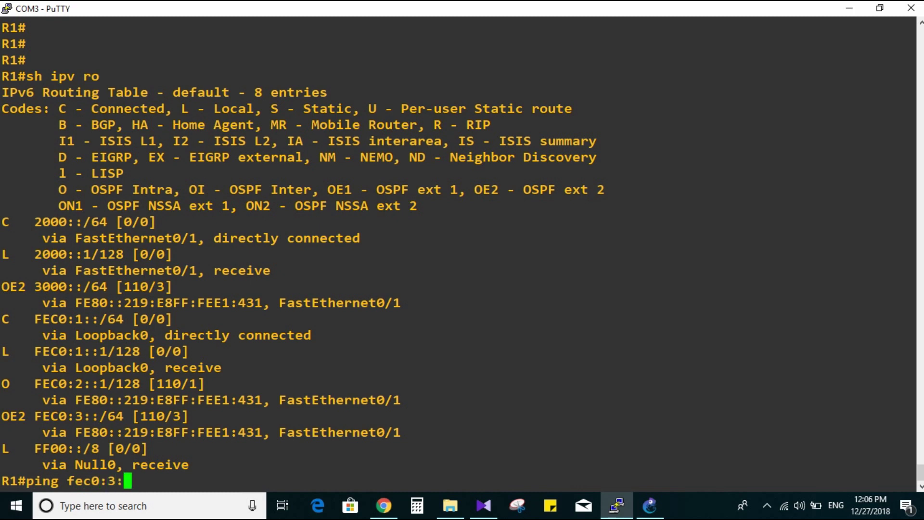
key("Return")
Step: Ping fec0:3::1 from R1 again with loopback 0 as the source, and ping R3's interface address 3000::2
key("Up")
type("so lo0")
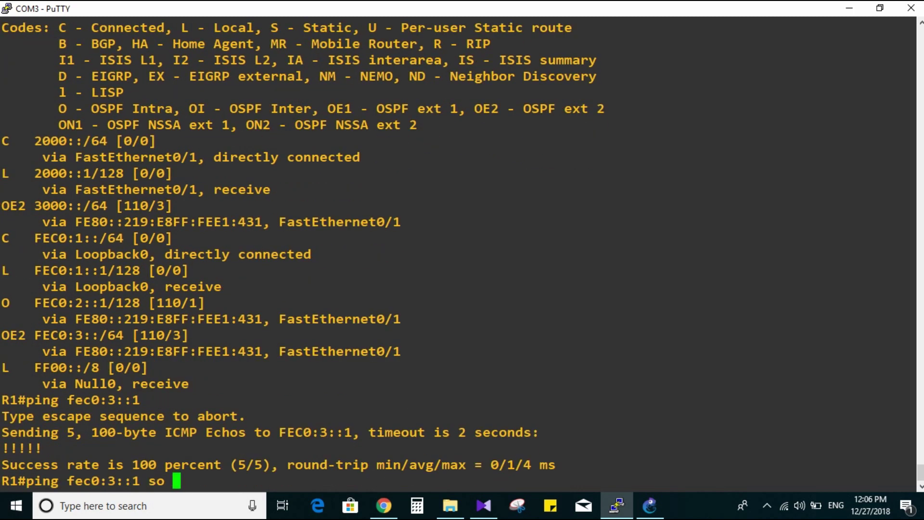
key("Return")
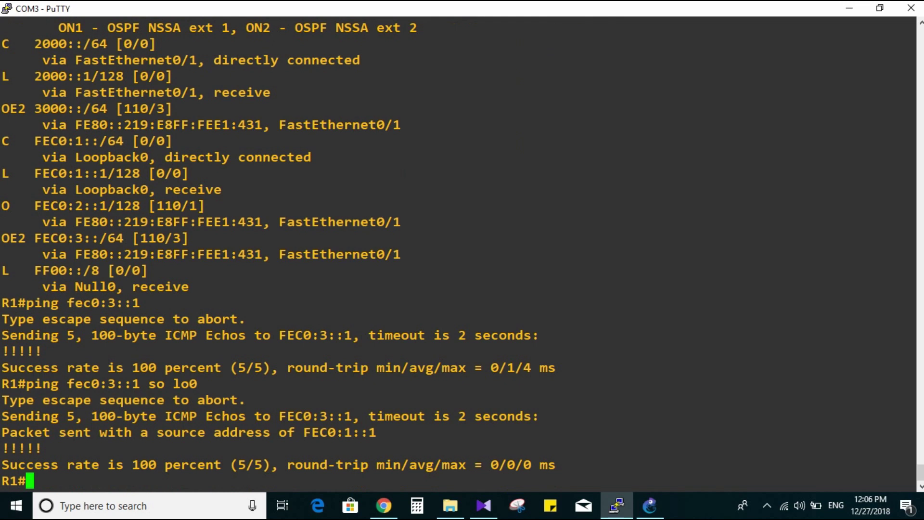
type("ping 3000::2")
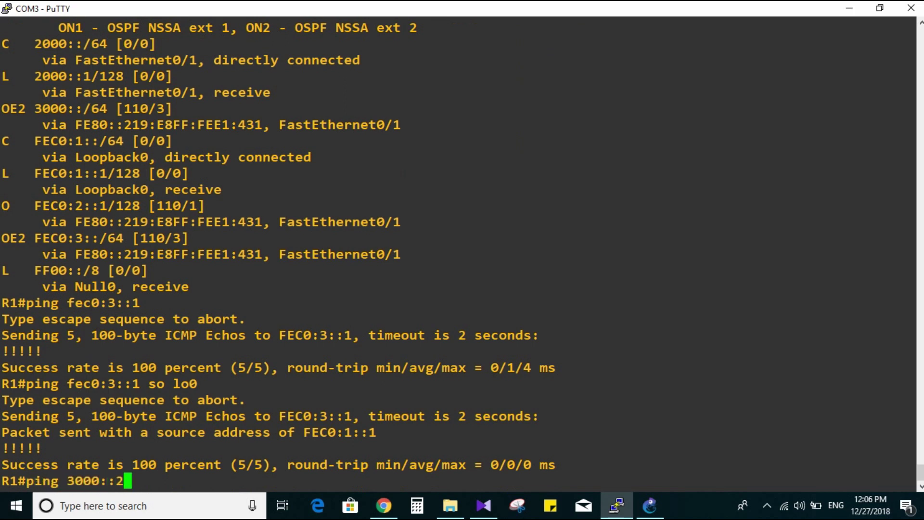
key("Return")
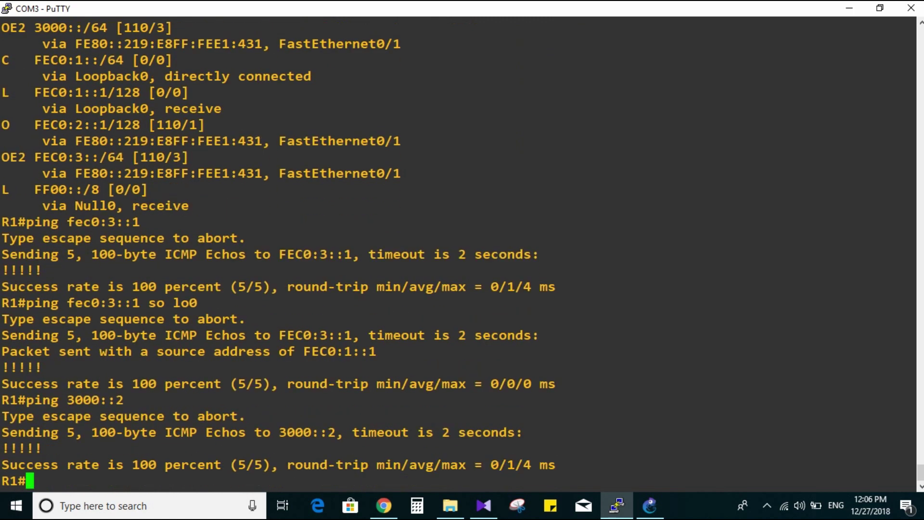
Step: Check the topology in GNS3, display R3's IPv6 routing table in PuTTY, and highlight the EX code for EIGRP external
left_click(649, 505)
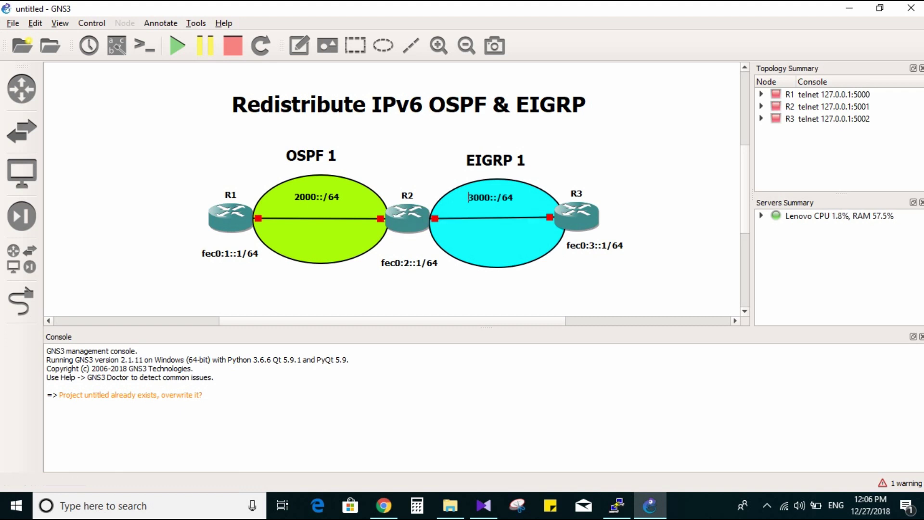
left_click(617, 505)
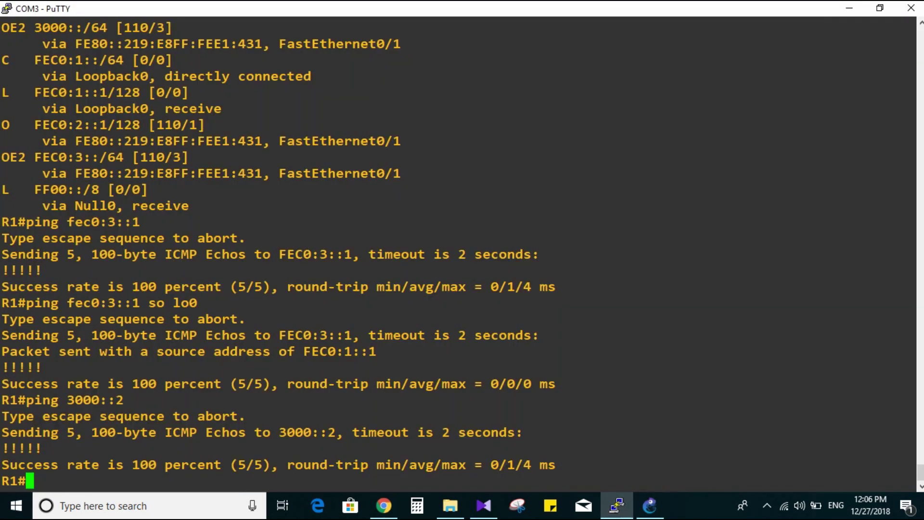
key("Return")
key("Return")
key("Return")
type("s")
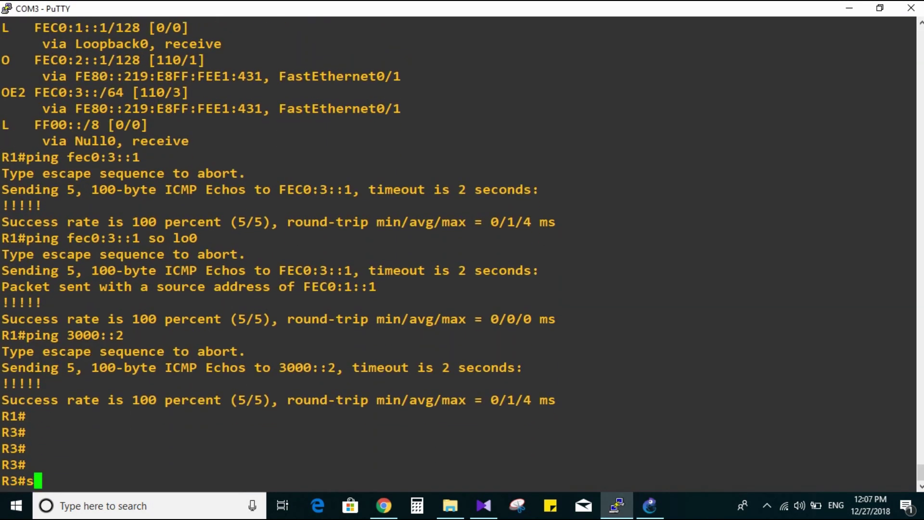
type("h ipv ro")
key("Return")
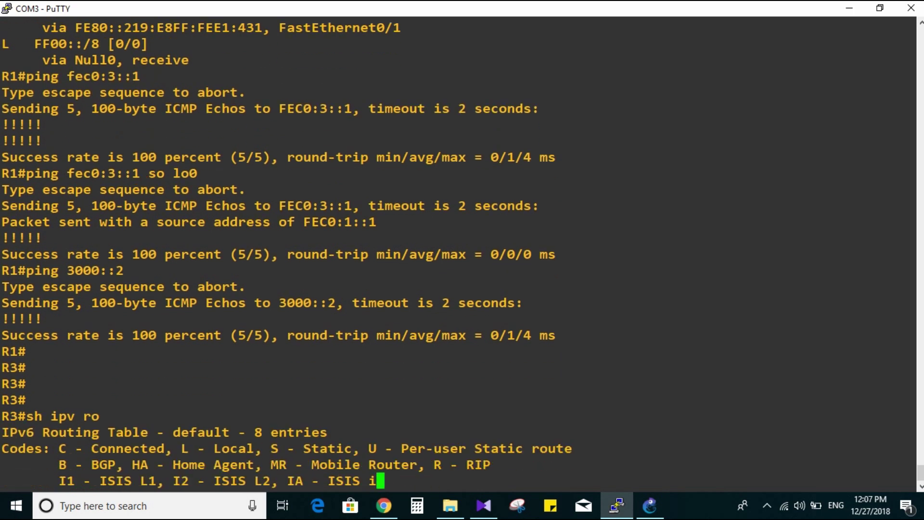
key("space")
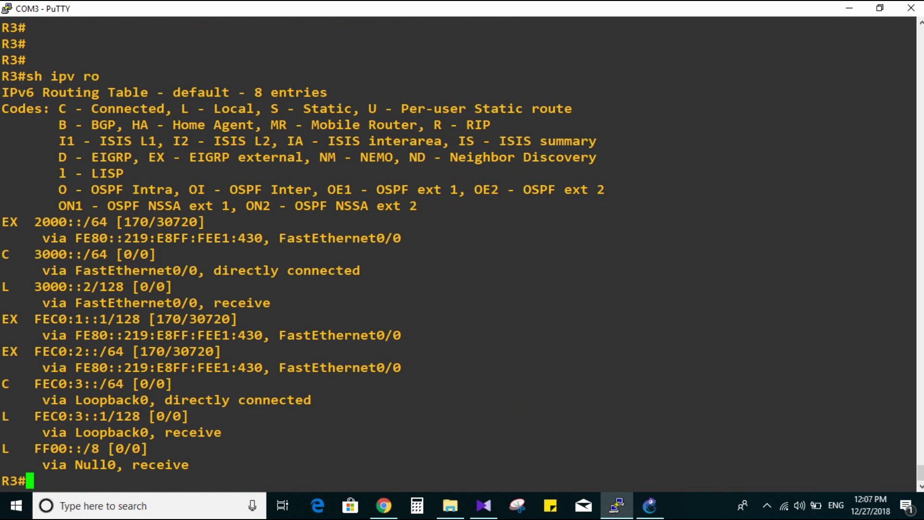
left_click_drag(149, 156, 303, 157)
Step: Ping R1's loopback address fec0:1::1 from R3, first with the default source and again with loopback 0 as the source
type("ping fec0:1::")
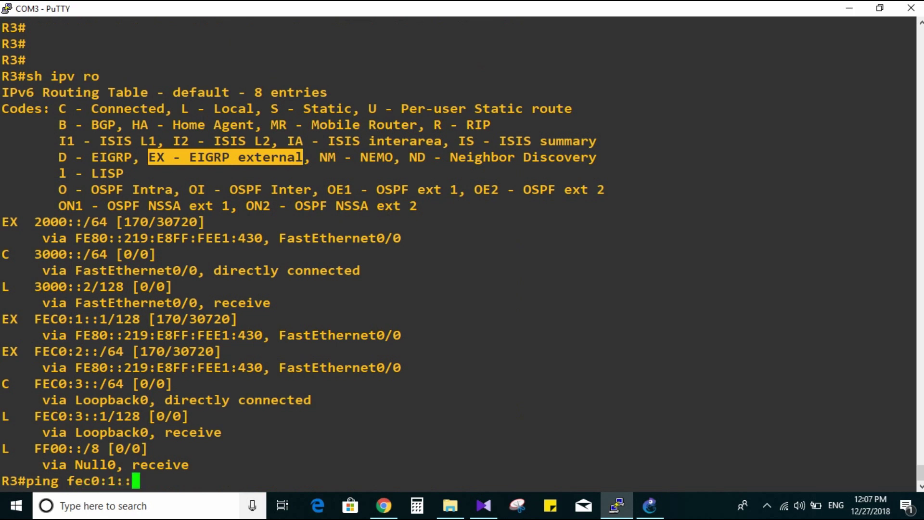
type("1")
key("Return")
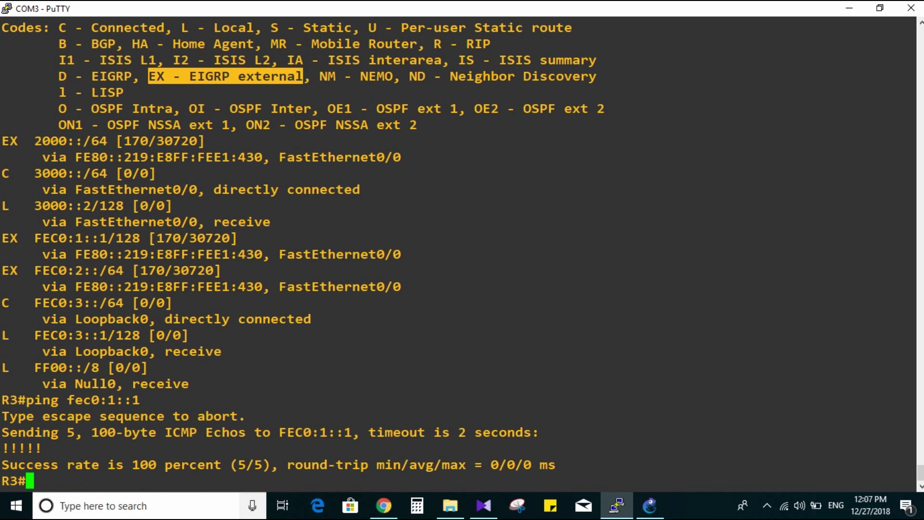
key("Up")
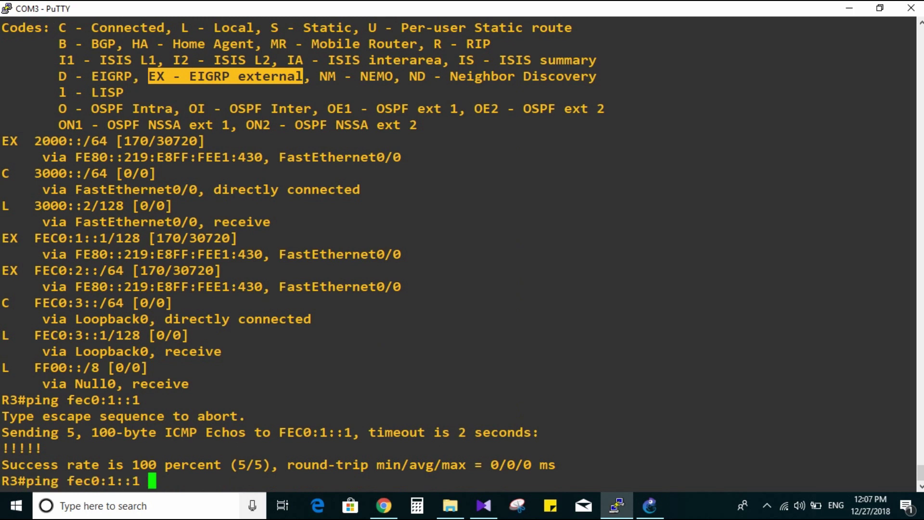
type("so lo0")
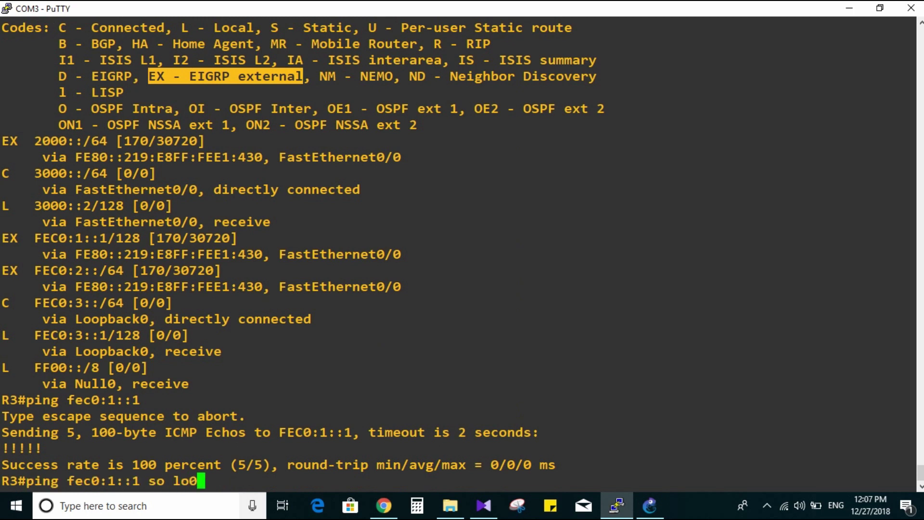
key("Tab")
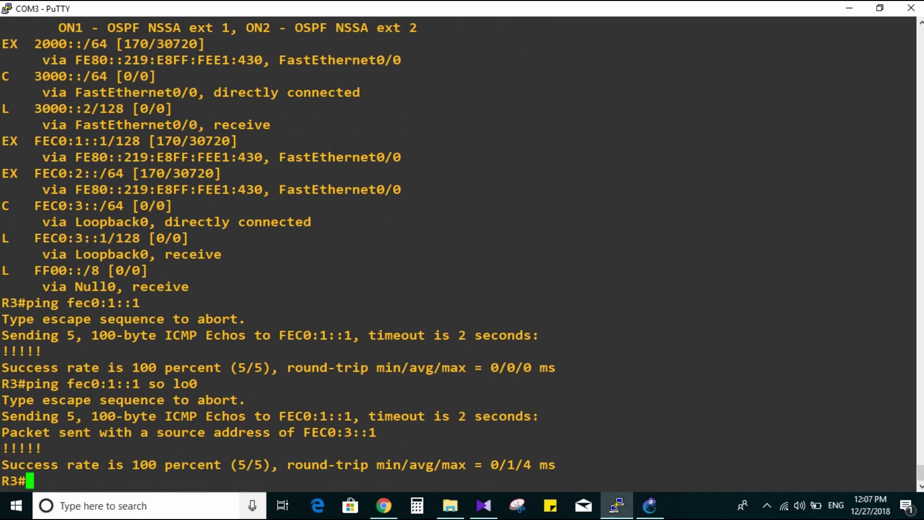
Step: Ping R1's interface address 2000::1 from R3
type("ping ")
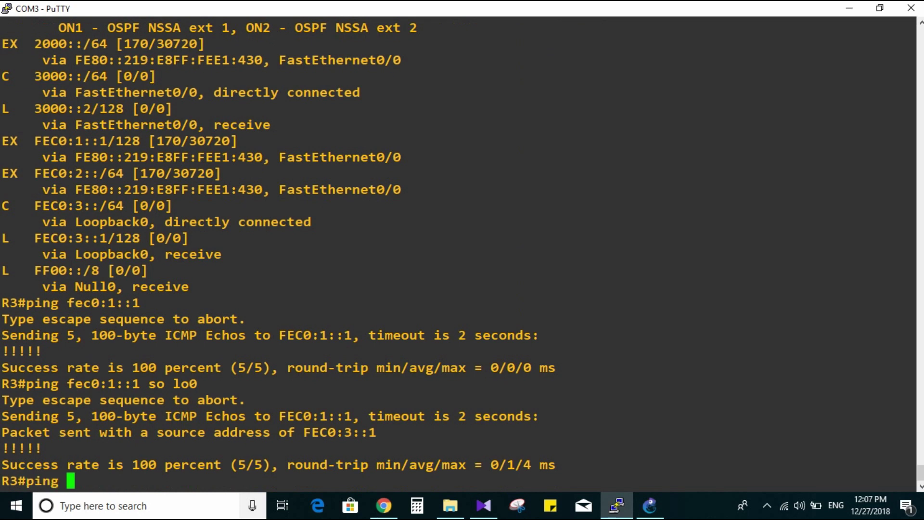
type("2000")
type("::1")
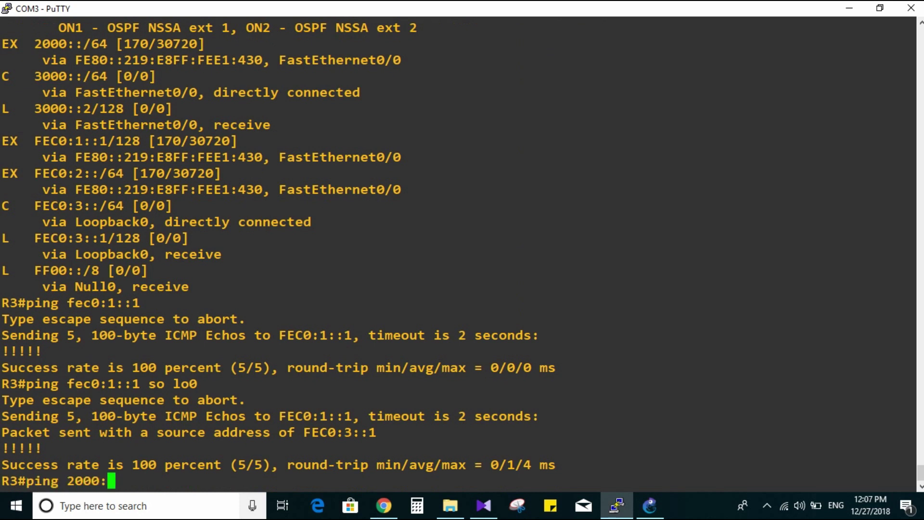
key("Return")
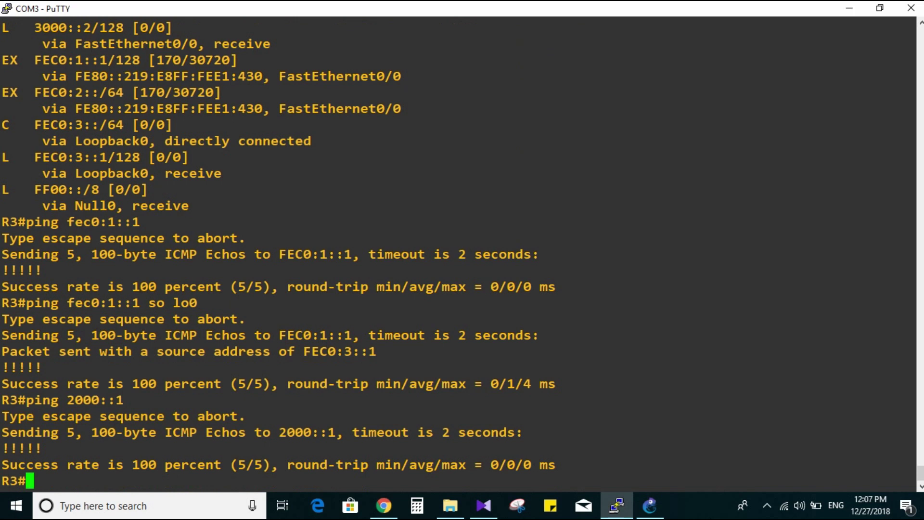
Step: Display R2's running configuration and page through it to the IPv6 EIGRP 1 and OSPF 1 router sections
key("Return")
key("Return")
key("Return")
type("sh run")
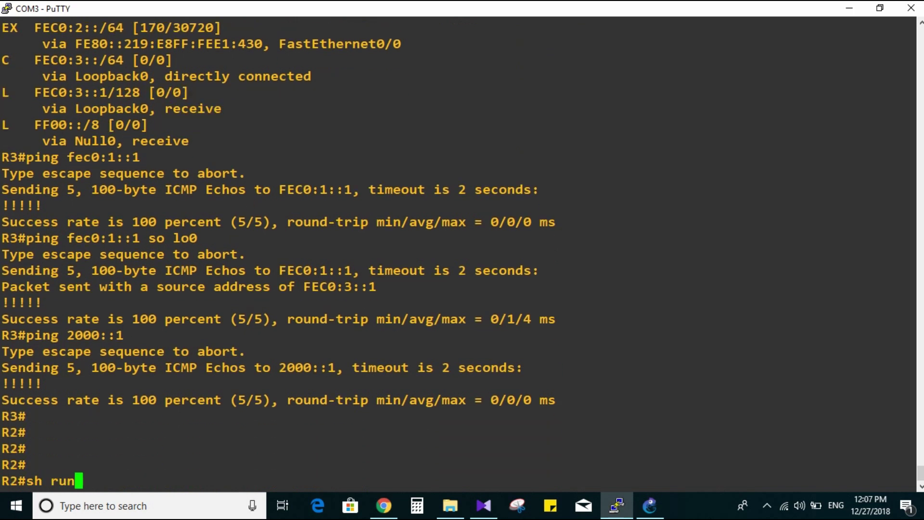
key("Return")
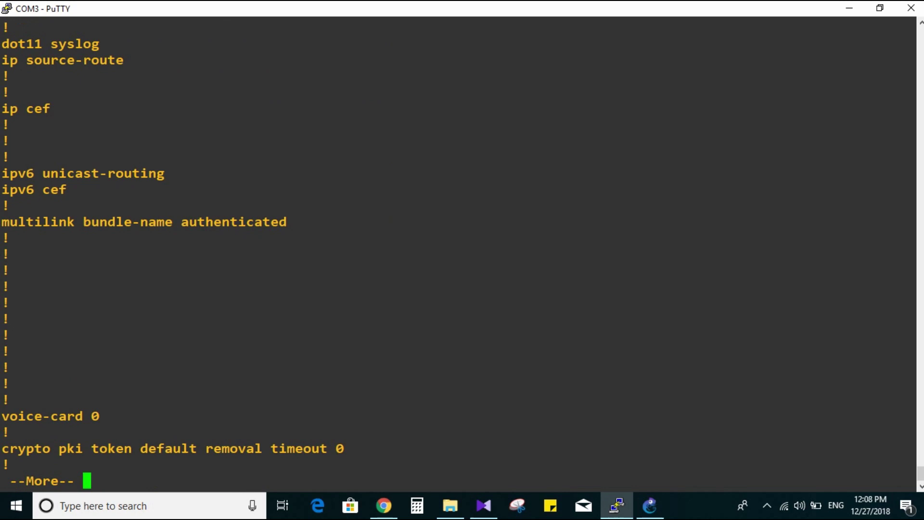
key("Return")
key("Return")
key("Return")
key("Return")
key("Return")
key("Return")
key("Return")
key("Return")
key("Return")
key("Return")
key("Return")
key("Return")
key("Return")
key("Return")
key("Return")
key("Return")
key("Return")
key("Return")
key("Return")
key("Return")
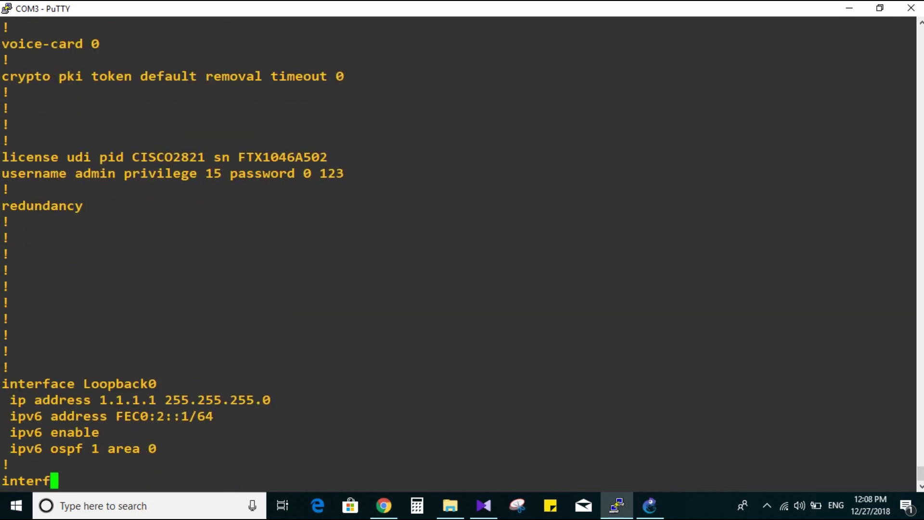
key("space")
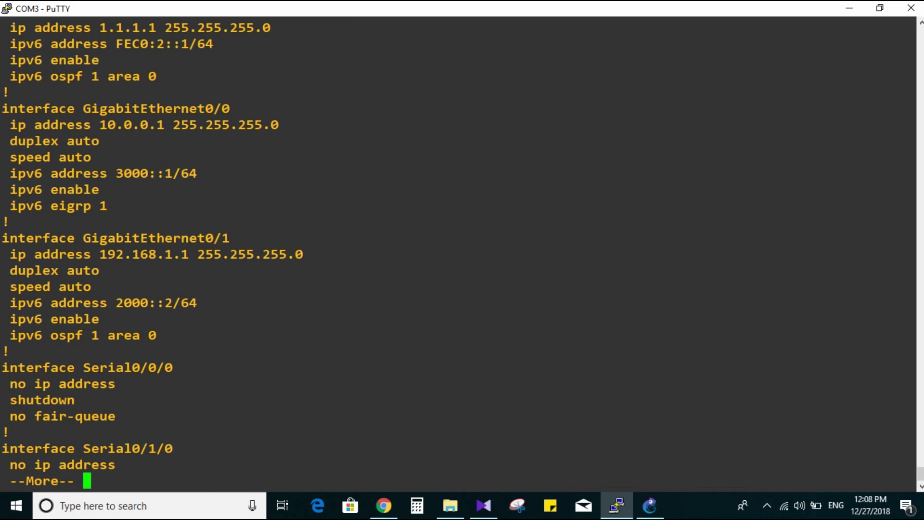
key("space")
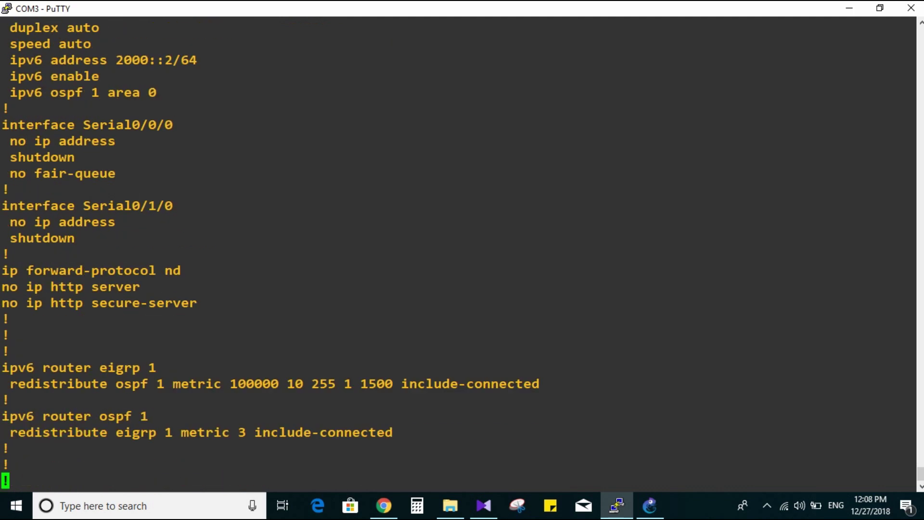
Step: Highlight the EIGRP and OSPF redistribution configuration, page to the end of the output, and switch to the topology in GNS3
left_click_drag(5, 238, 289, 302)
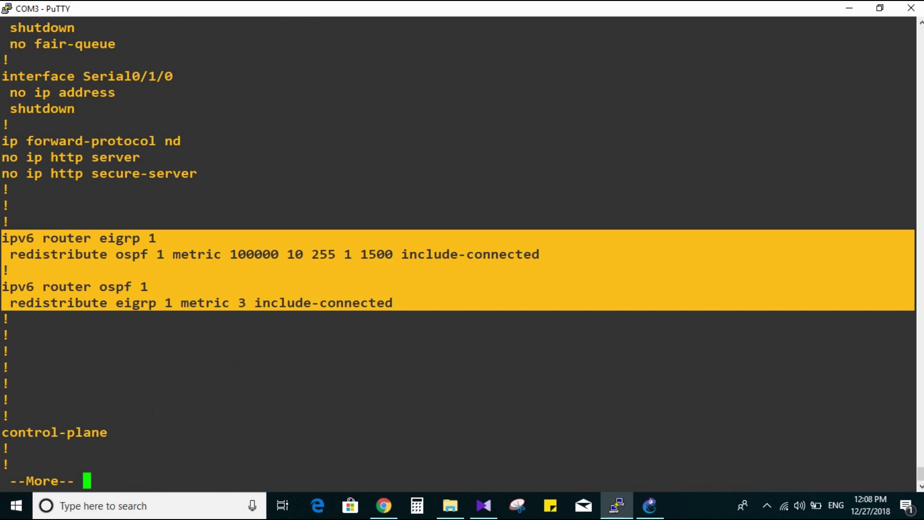
key("space")
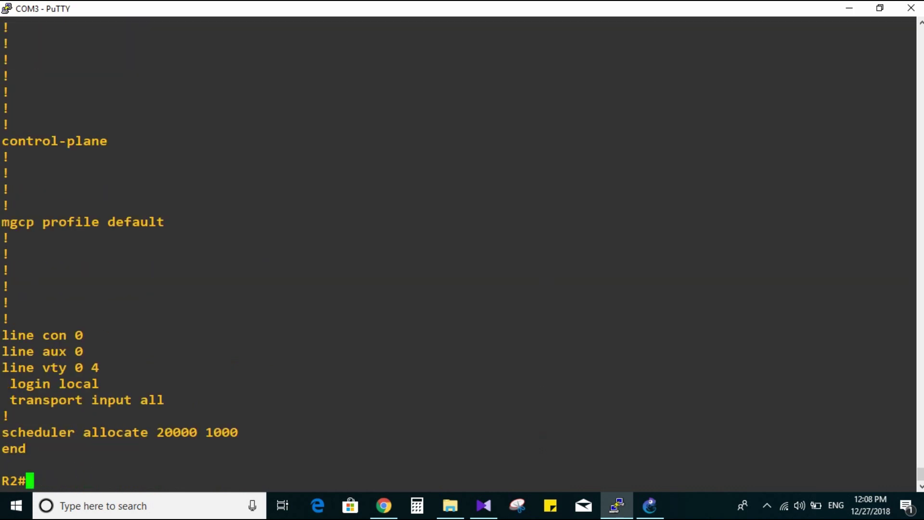
left_click(650, 506)
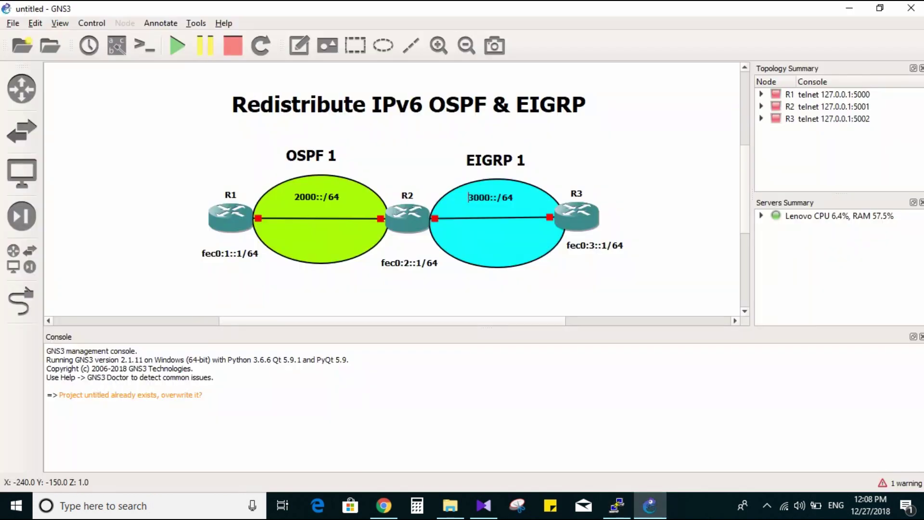